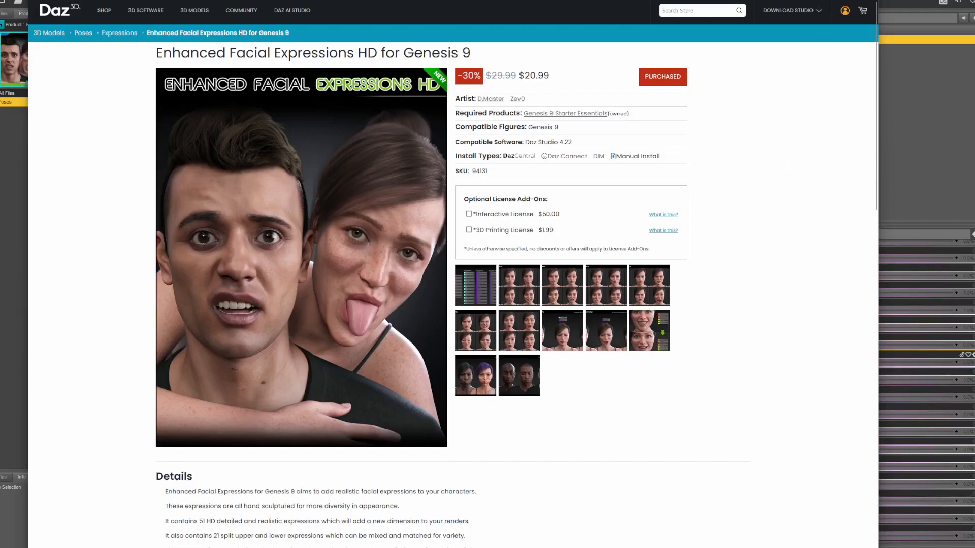
- Switch to Daz Studio, frame the character's head from the front, and look through the list of EFE expression sliders
key("alt+Tab")
scroll(525, 249, "up", 5)
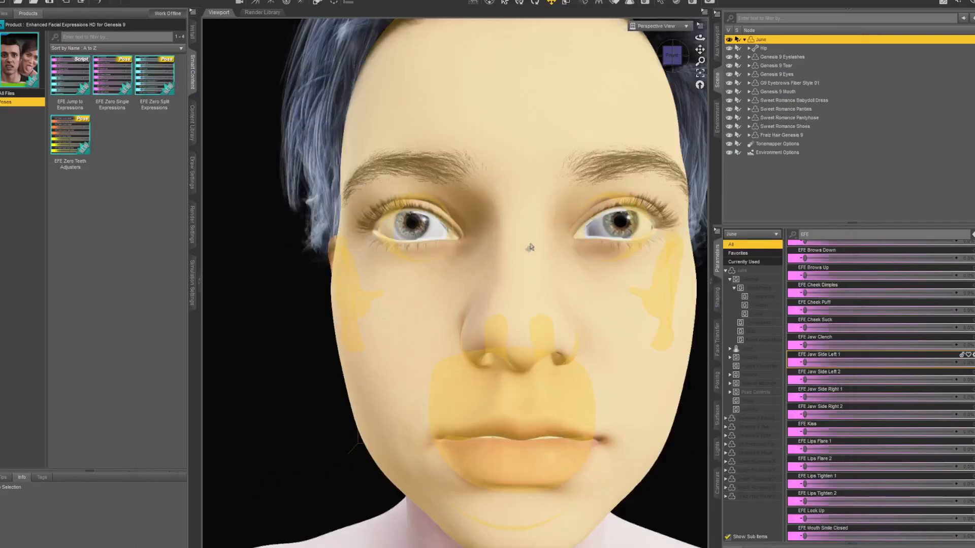
scroll(525, 249, "down", 4)
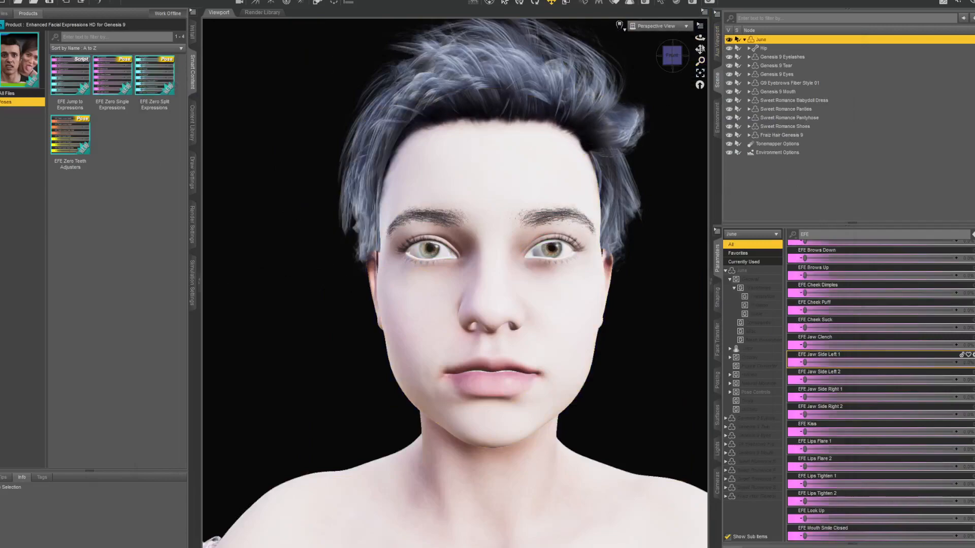
mouse_move(700, 49)
left_mouse_down()
mouse_move(634, 90)
mouse_move(683, 53)
left_mouse_up()
left_click_drag(701, 50, 733, 35)
mouse_move(672, 56)
left_mouse_down()
mouse_move(721, 55)
mouse_move(664, 58)
left_mouse_up()
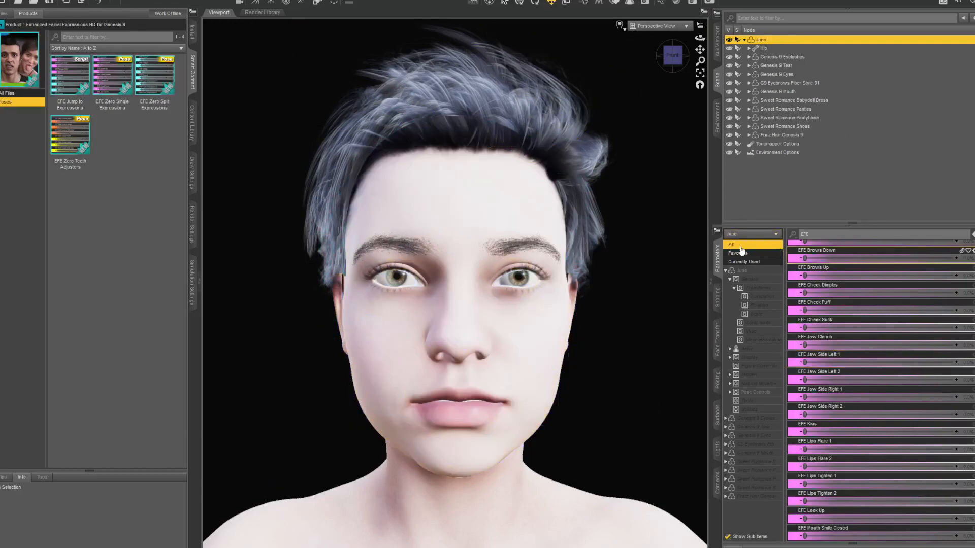
scroll(817, 239, "up", 1)
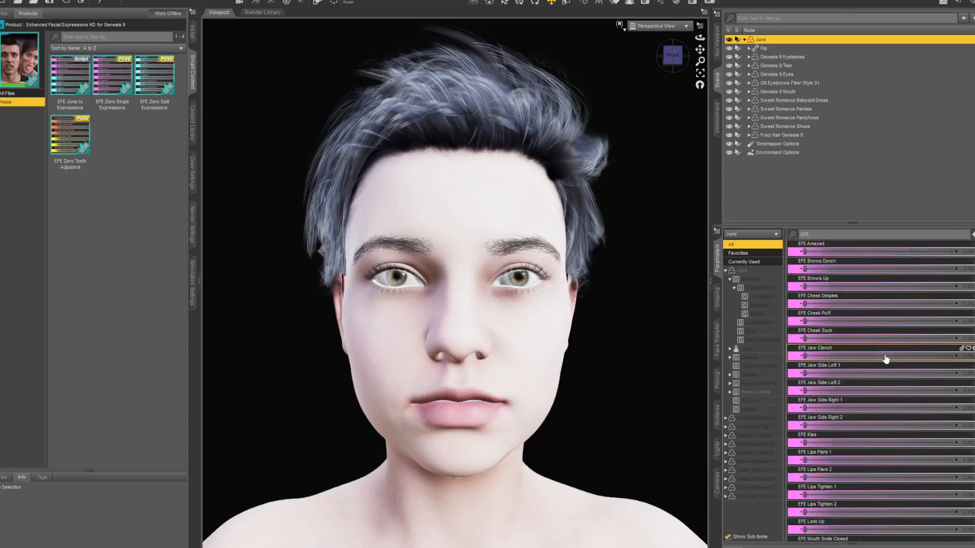
scroll(888, 364, "down", 5)
scroll(890, 387, "down", 5)
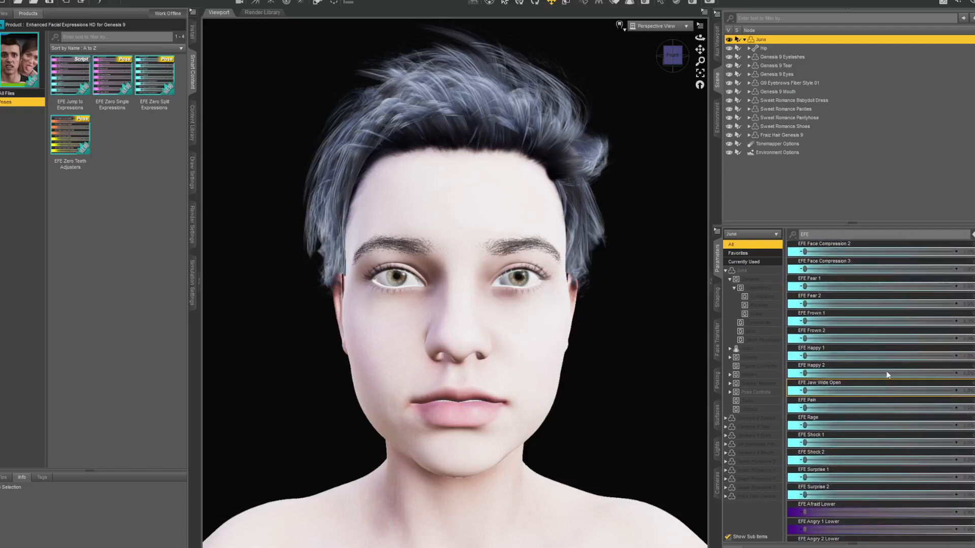
scroll(884, 372, "up", 9)
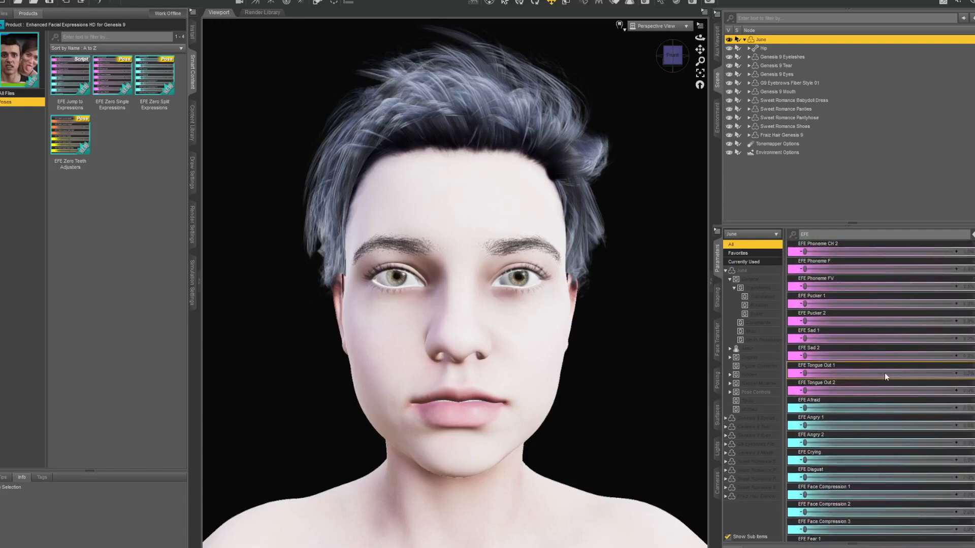
scroll(886, 372, "up", 1)
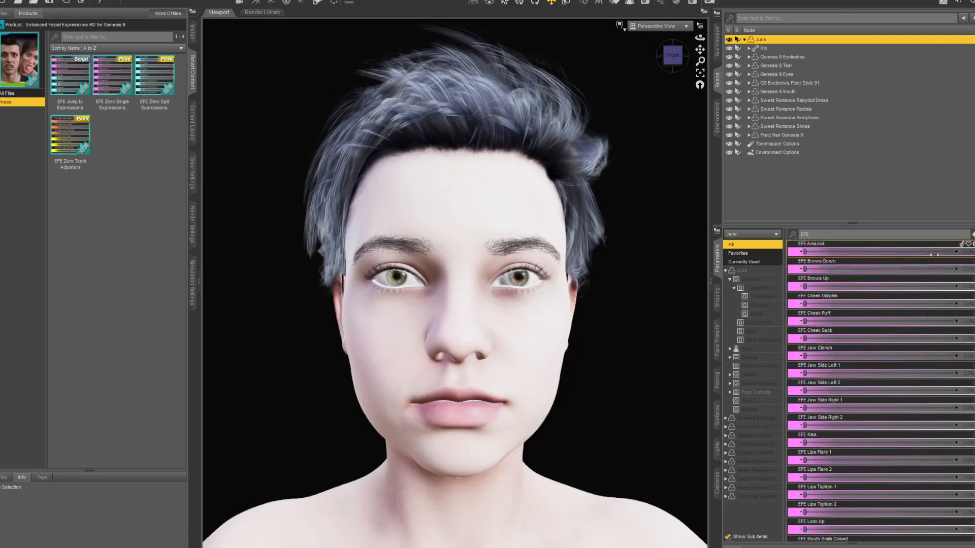
- Try EFE Amazed at 100% and reset it to zero, and set EFE Brows Down to about 63%
left_click(952, 252)
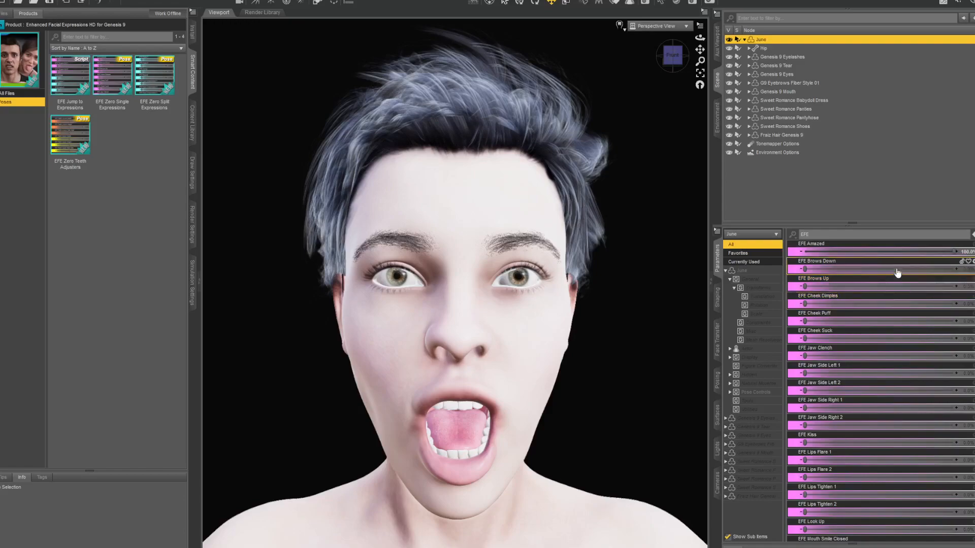
left_click_drag(953, 250, 967, 271)
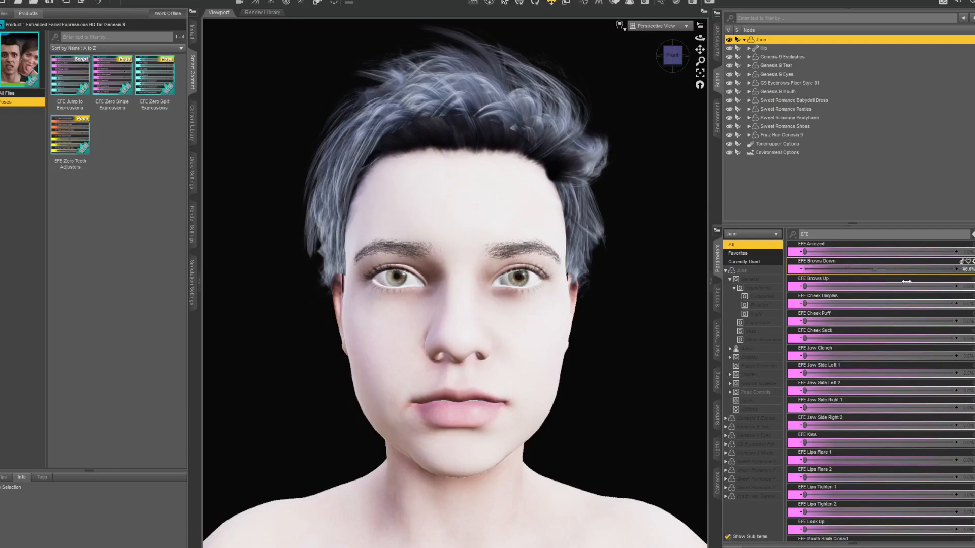
left_click_drag(964, 269, 900, 269)
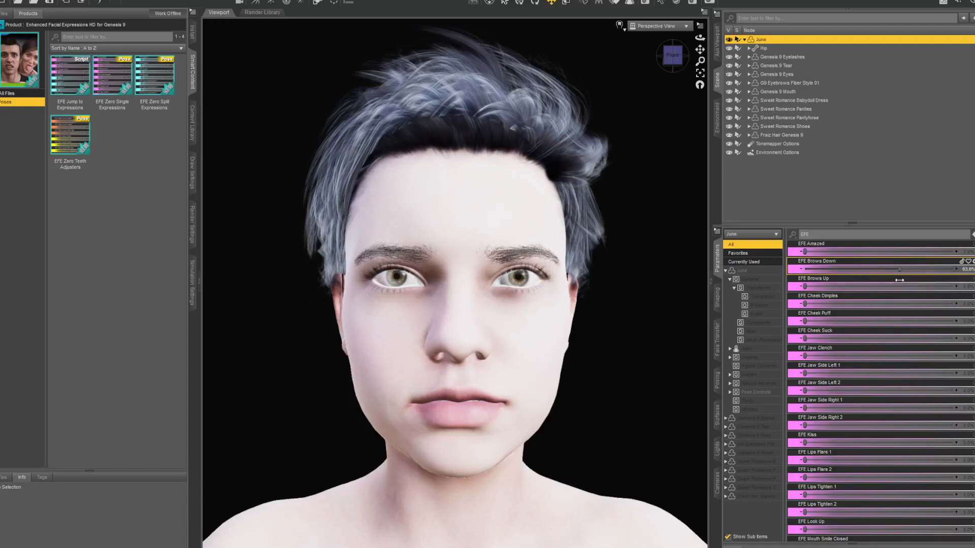
- Collapse the Smart Content pane to enlarge the viewport, and frame the character's face more closely
left_click(198, 278)
scroll(646, 331, "up", 1)
scroll(644, 324, "down", 2)
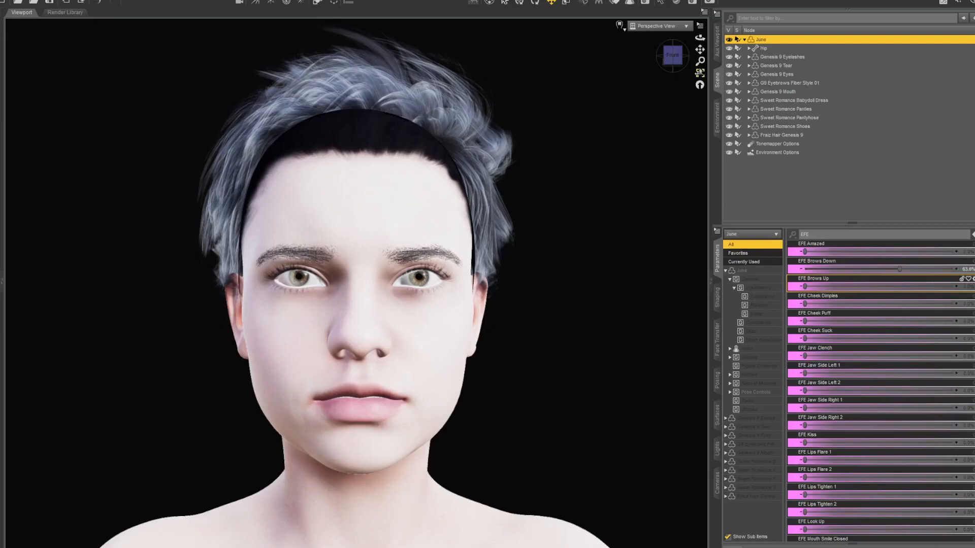
left_click_drag(699, 61, 700, 52)
- Reset EFE Brows Down to zero, and try EFE Brows Up and EFE Cheek Dimples, returning both to zero
left_click_drag(899, 269, 745, 302)
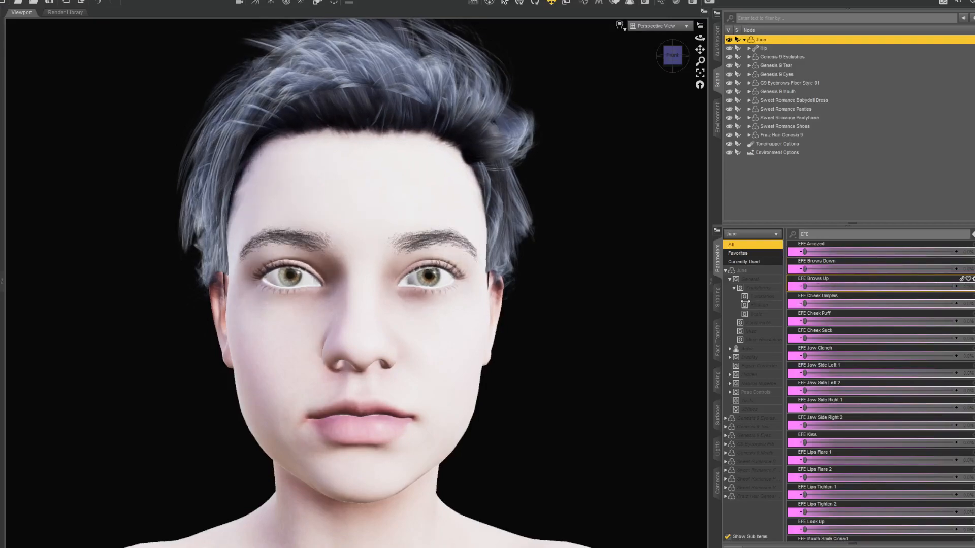
left_click_drag(813, 287, 701, 317)
mouse_move(805, 304)
left_mouse_down()
mouse_move(973, 304)
mouse_move(798, 305)
left_mouse_up()
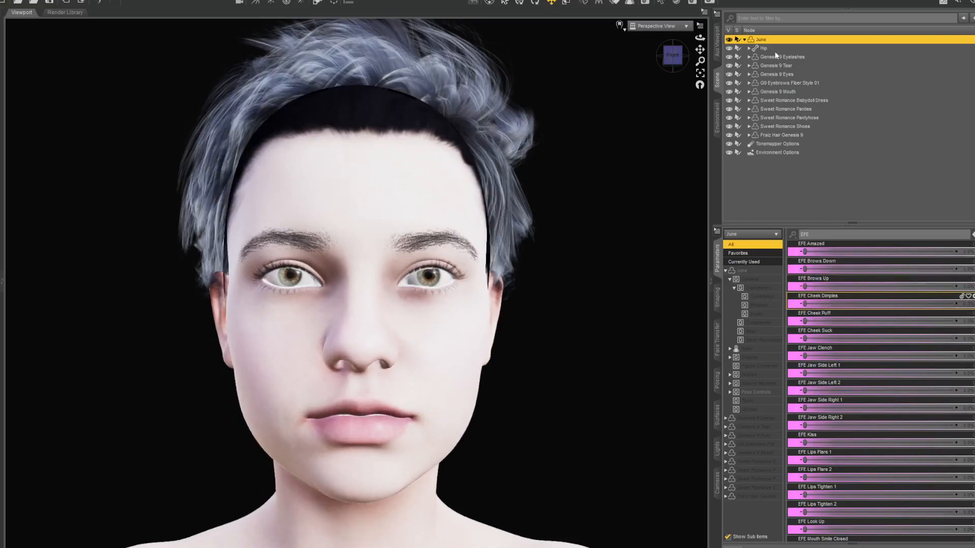
- Clear the parameter filter to choose the figure's mesh Resolution Level, and filter the parameters by EFE again
left_click(973, 234)
scroll(885, 338, "down", 5)
left_click(831, 325)
left_click(823, 341)
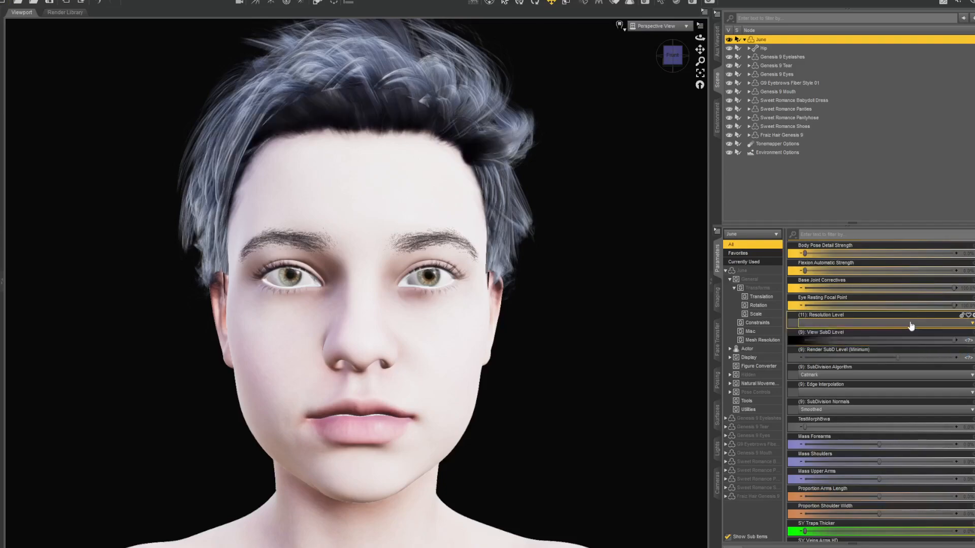
left_click(839, 233)
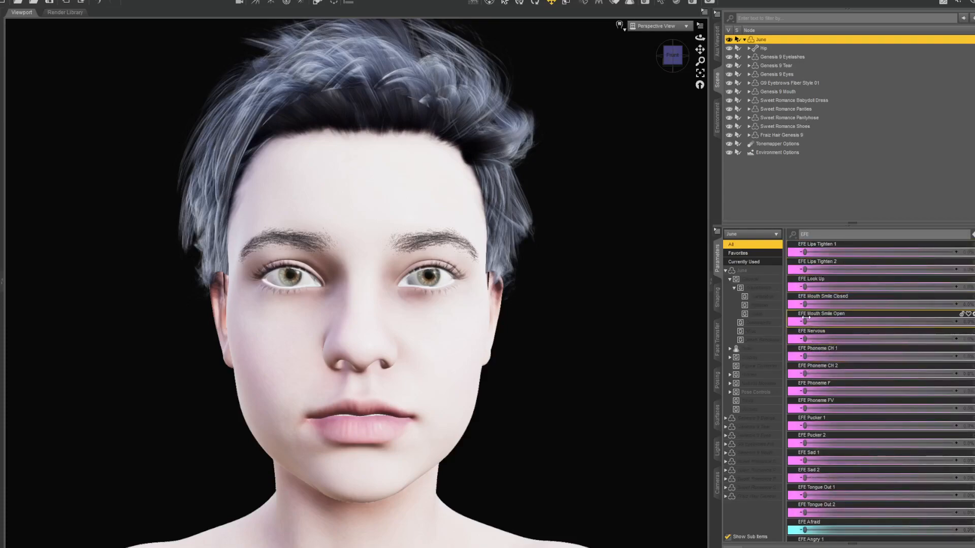
- Set EFE Mouth Smile Open to 100% and switch the viewport to the NVIDIA Iray preview
left_click_drag(805, 322, 954, 322)
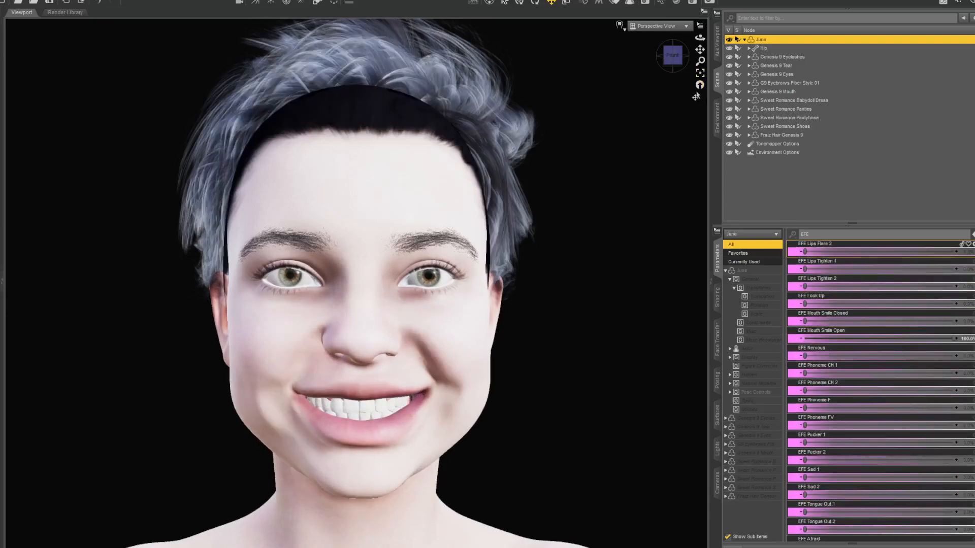
left_click(624, 32)
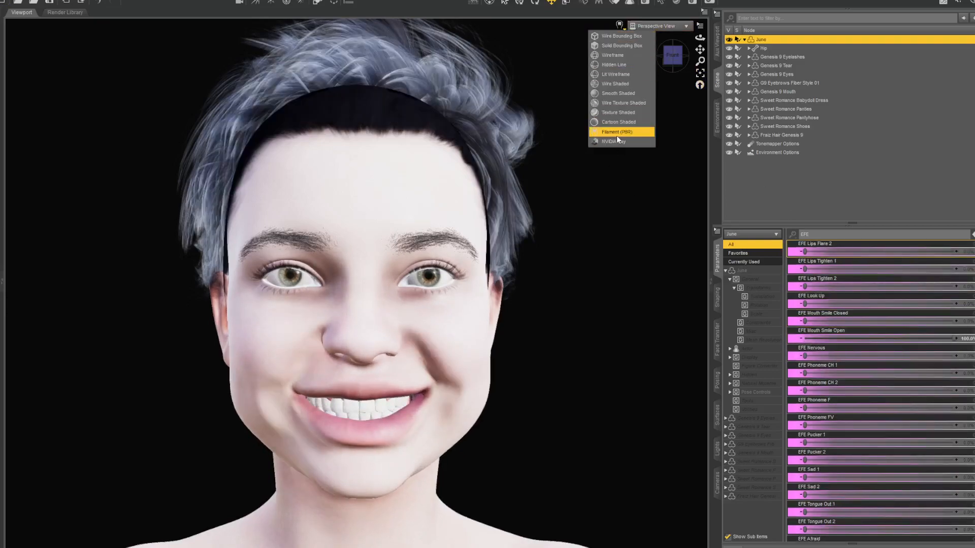
left_click(619, 143)
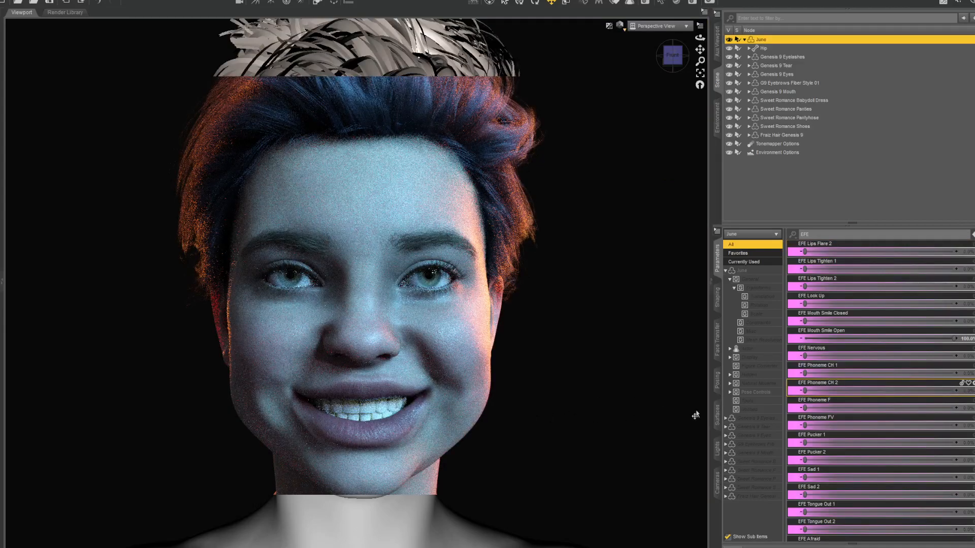
scroll(599, 409, "down", 5)
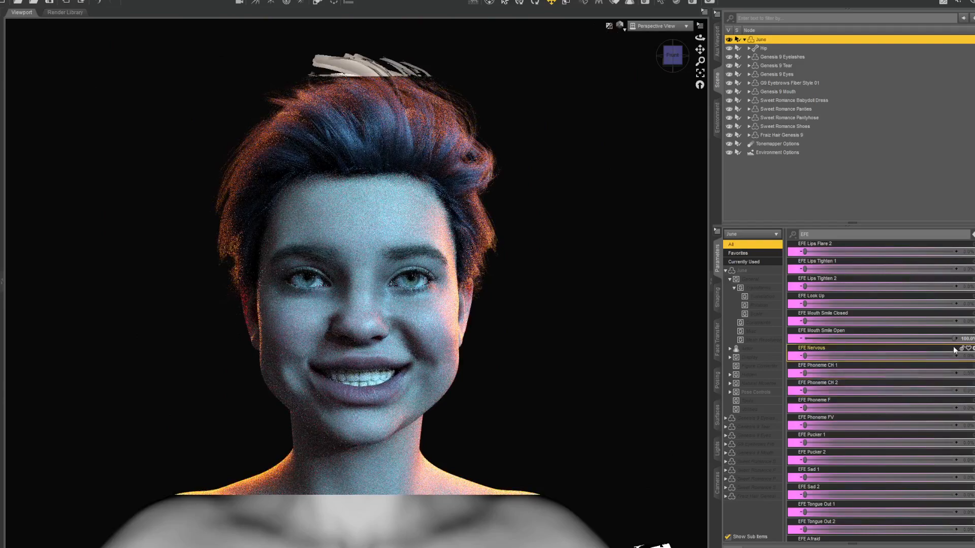
- Lower EFE Mouth Smile Open to about 42% and reset it, and try EFE Nervous at about 79% before resetting it
left_click(867, 338)
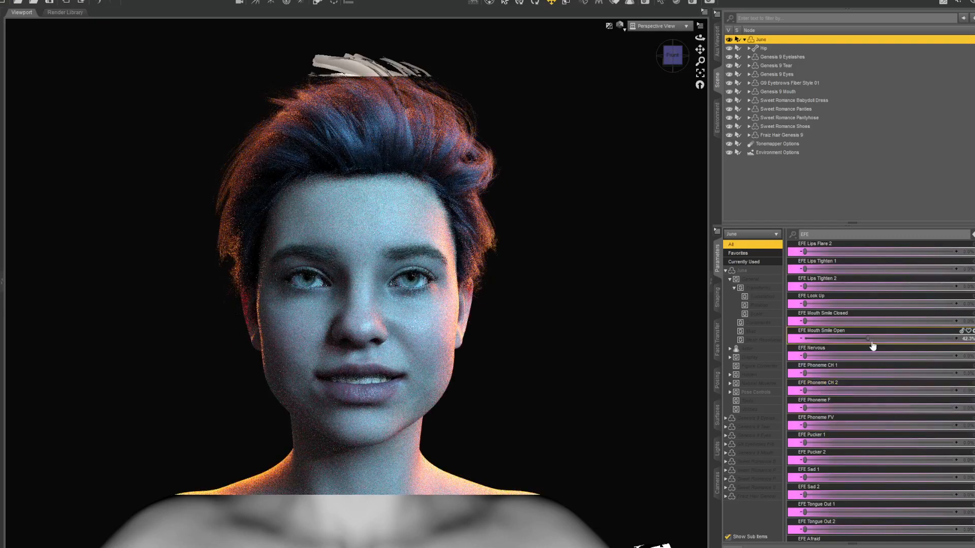
left_click_drag(867, 338, 777, 332)
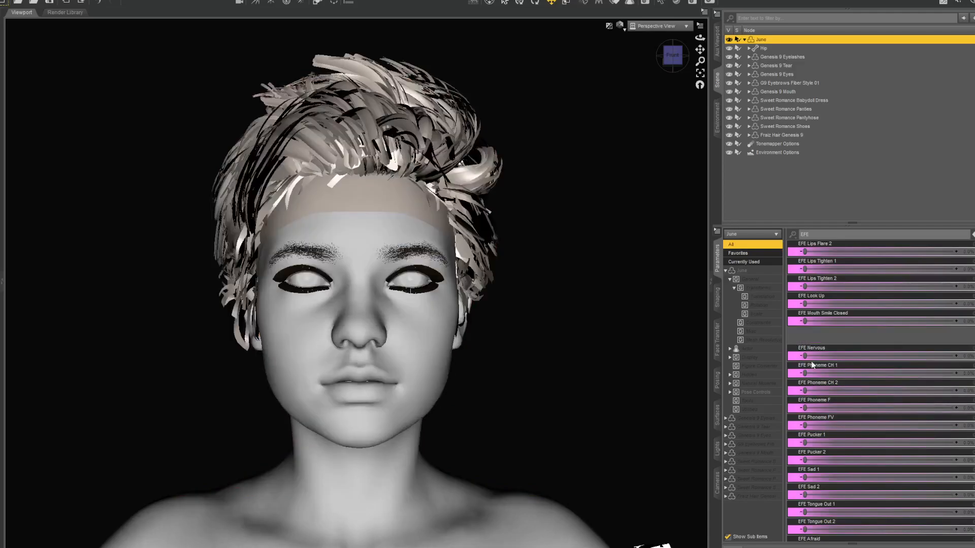
left_click(892, 356)
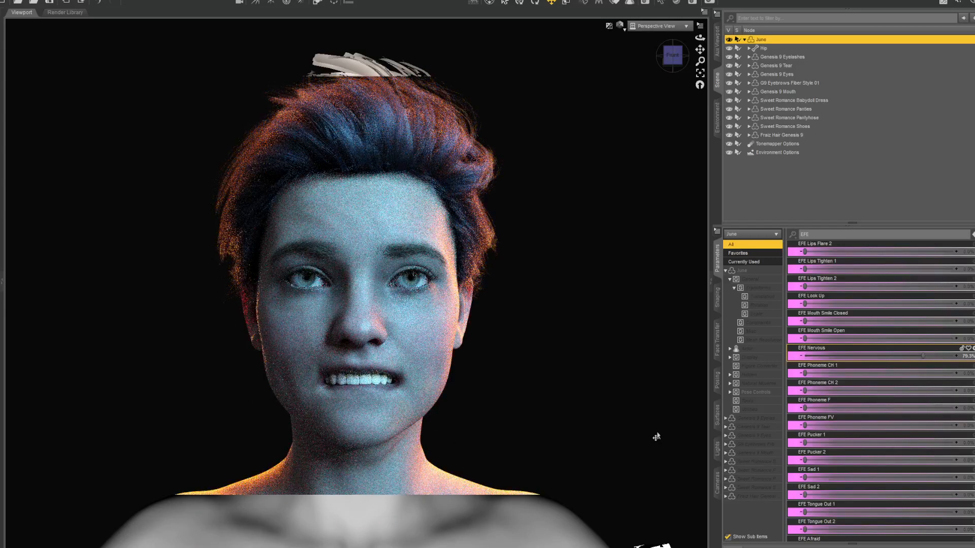
left_click_drag(923, 356, 804, 356)
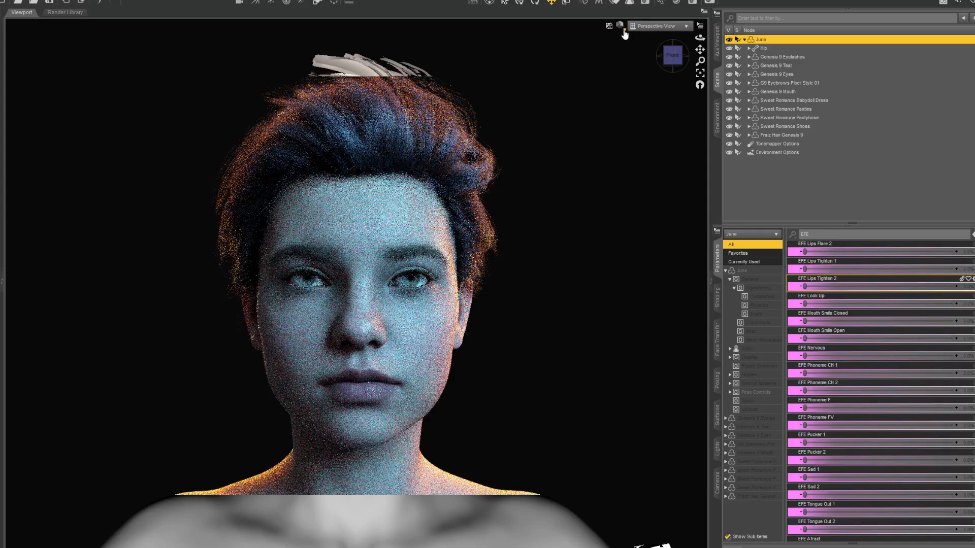
- Switch the viewport back to Filament (PBR), and try EFE Phoneme CH 1 and EFE Phoneme FV at 100%
left_click(624, 33)
left_click(617, 131)
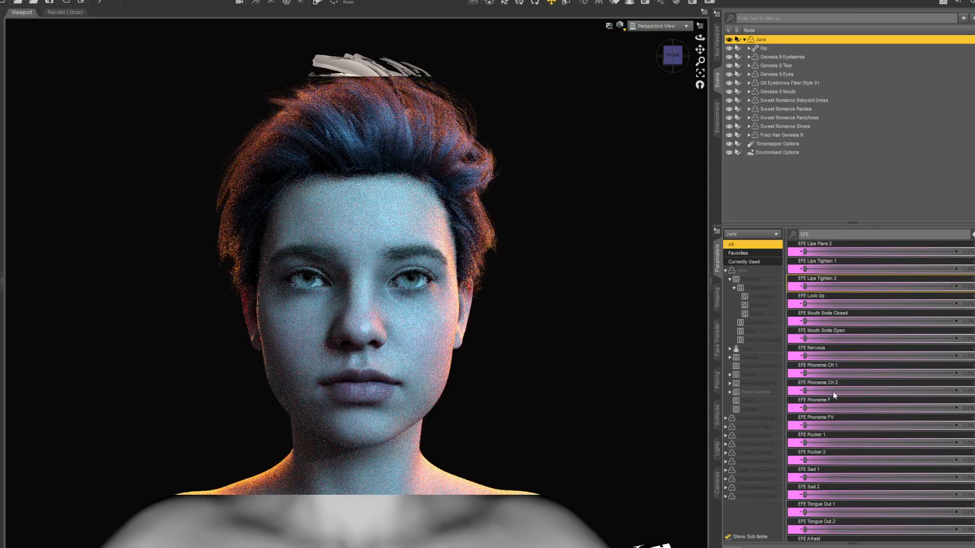
left_click(804, 373)
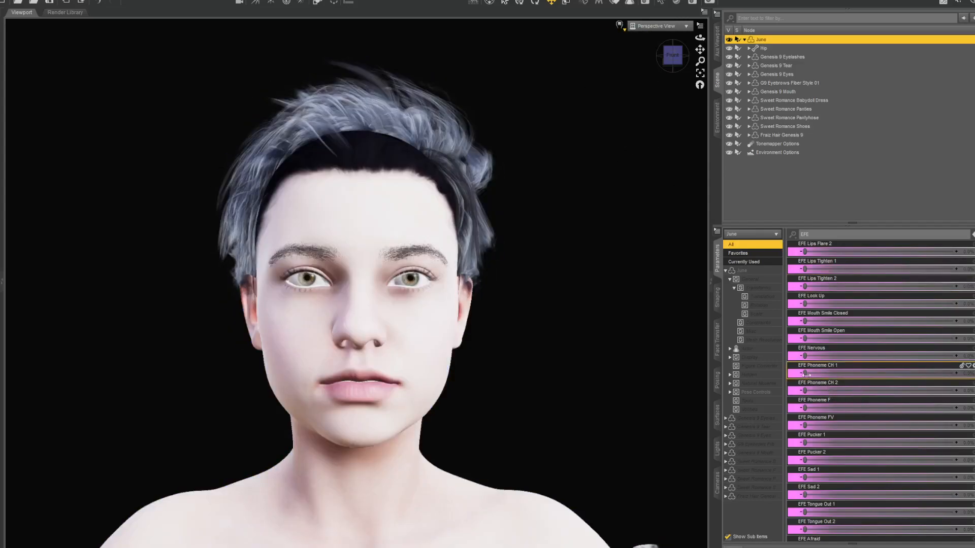
left_click_drag(806, 374, 954, 374)
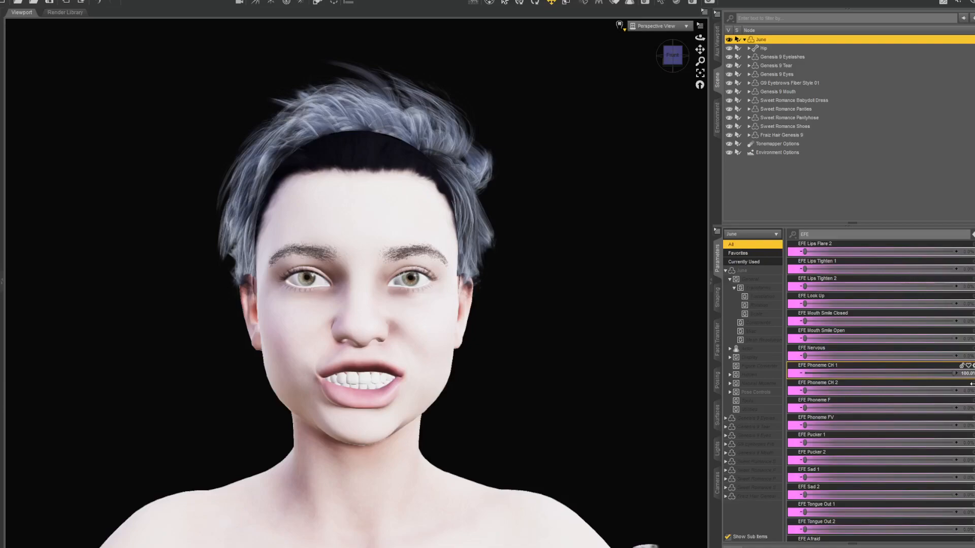
mouse_move(955, 375)
left_mouse_down()
mouse_move(792, 375)
mouse_move(957, 390)
mouse_move(791, 398)
mouse_move(957, 408)
mouse_move(905, 426)
mouse_move(809, 425)
mouse_move(970, 432)
left_mouse_up()
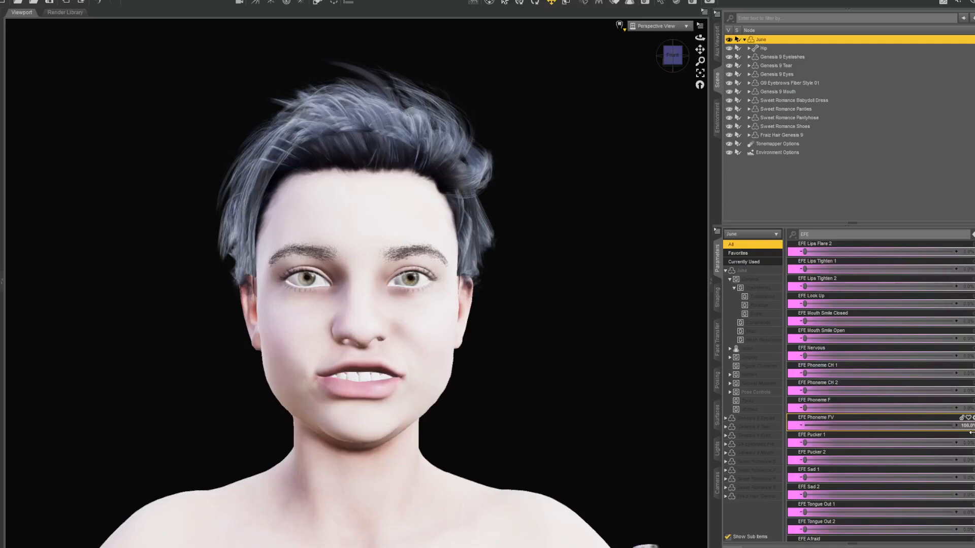
- Try EFE Pucker 1 and Pucker 2 at 100%, and preview EFE Sad 1 and Sad 2, resetting each slider to zero
left_click_drag(811, 432, 954, 442)
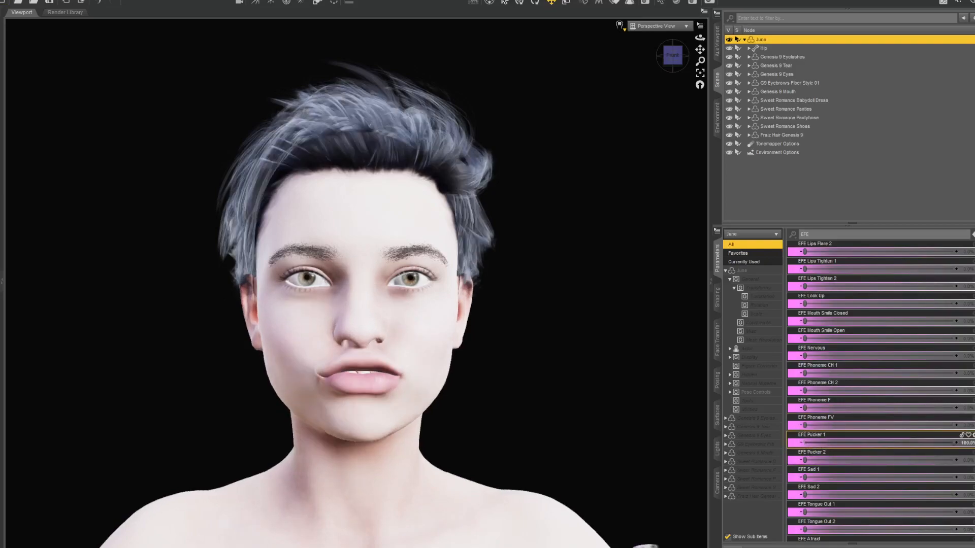
left_click_drag(884, 446, 768, 436)
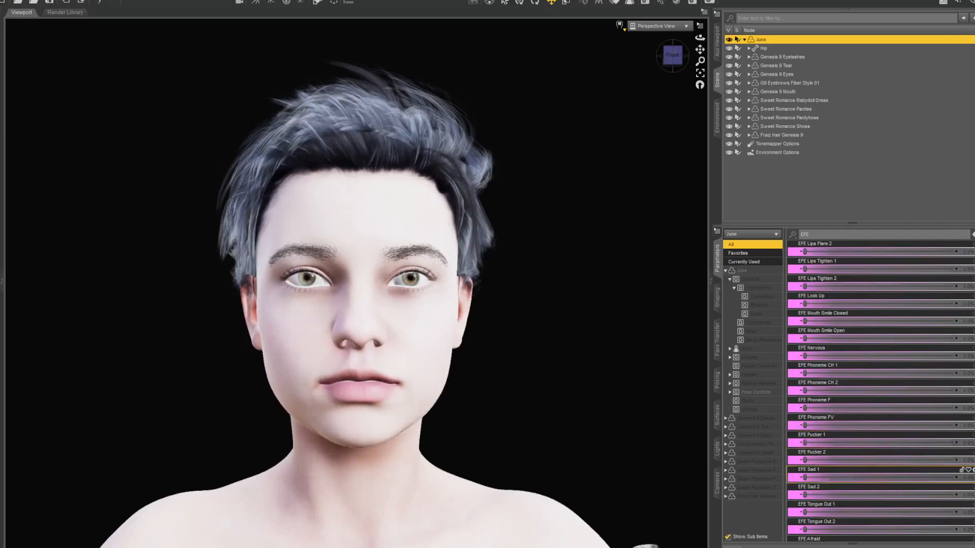
left_click_drag(805, 442, 948, 461)
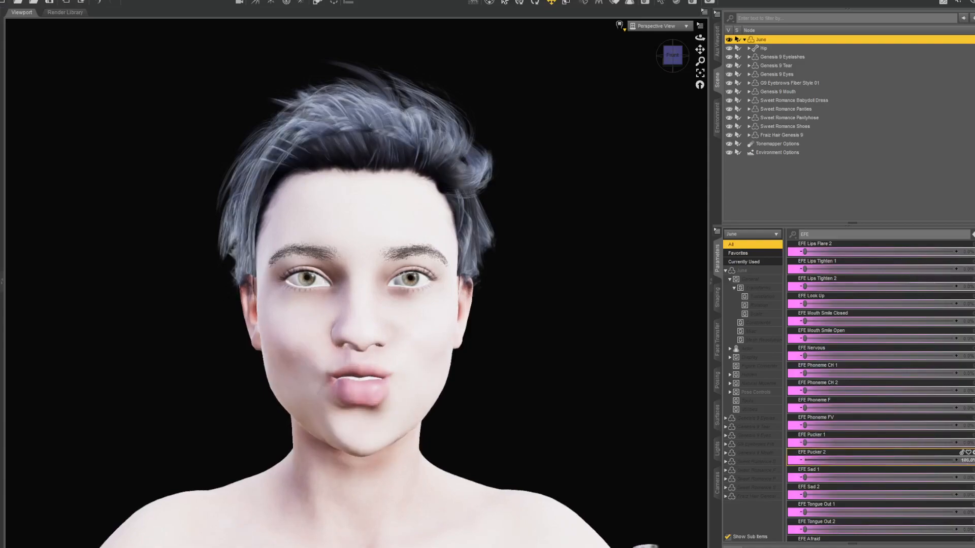
left_click_drag(889, 458, 804, 460)
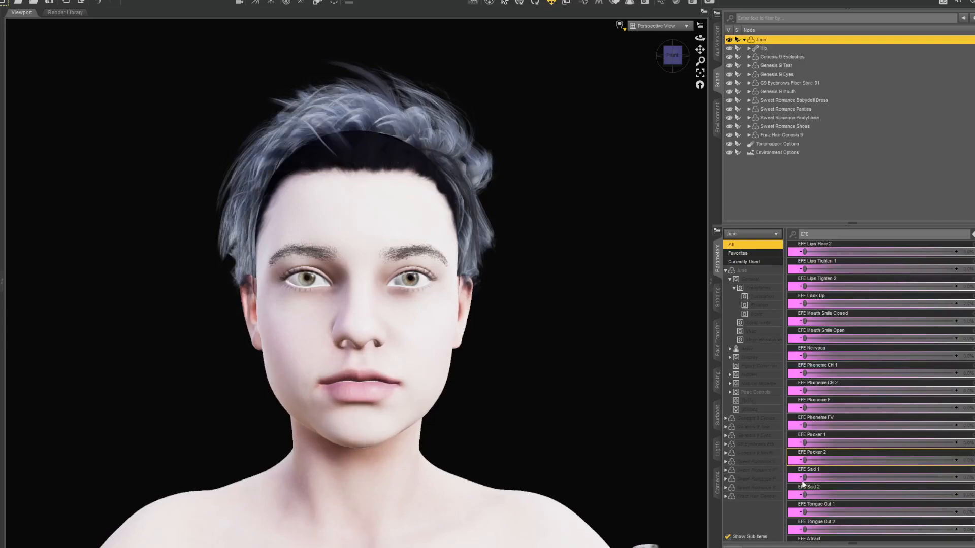
left_click_drag(837, 479, 782, 469)
left_click_drag(903, 498, 741, 481)
- Try EFE Tongue Out 1 at 100% and reset it, and set EFE Tongue Out 2 to 100%
scroll(873, 391, "down", 3)
scroll(872, 391, "down", 3)
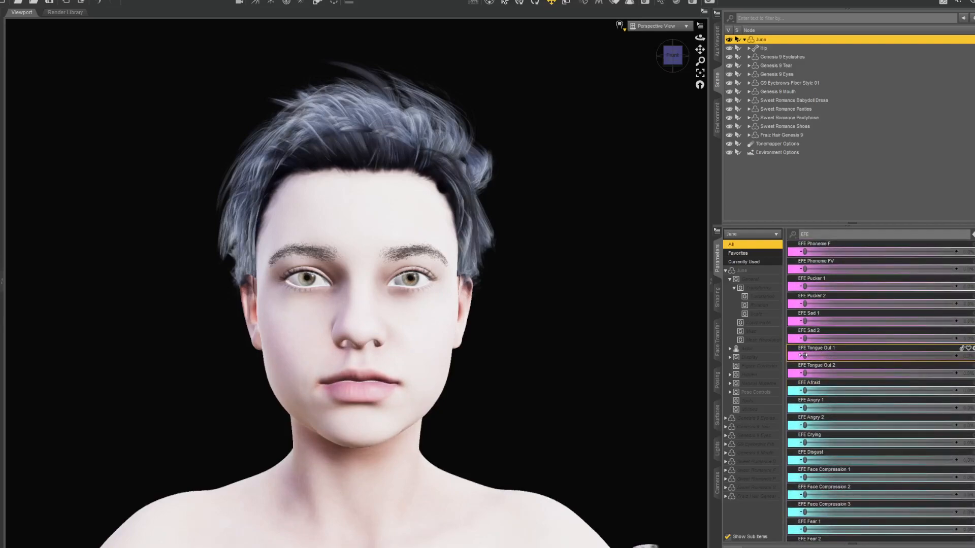
left_click_drag(934, 357, 955, 358)
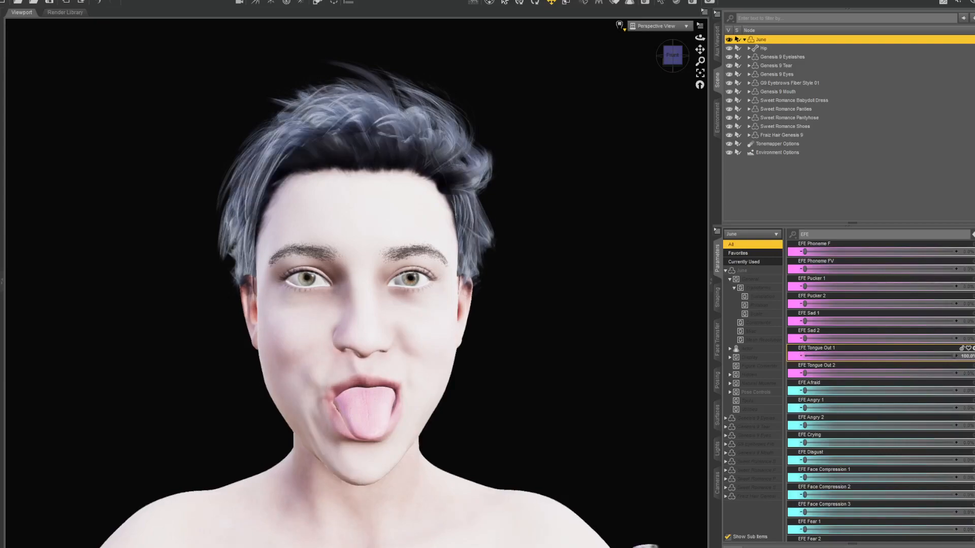
left_click_drag(954, 356, 767, 356)
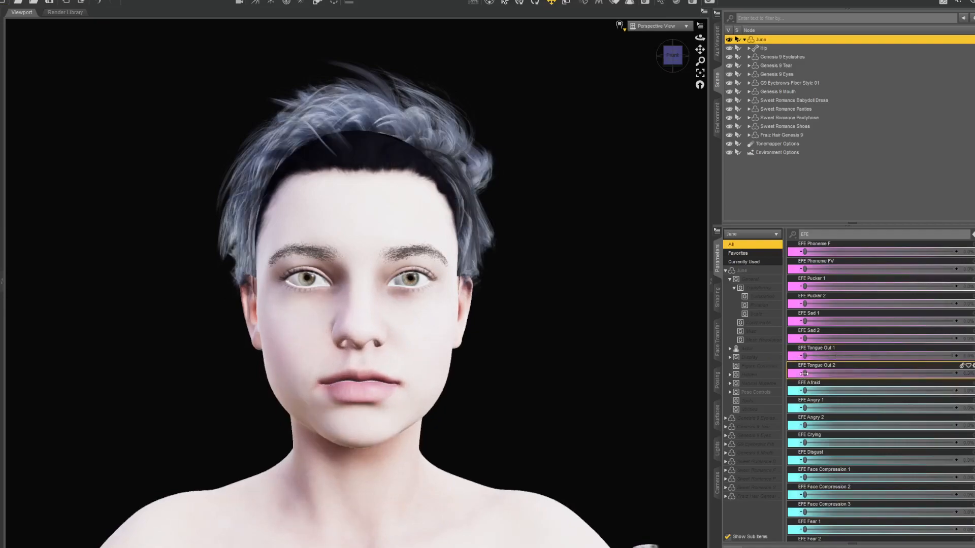
left_click_drag(942, 378, 968, 374)
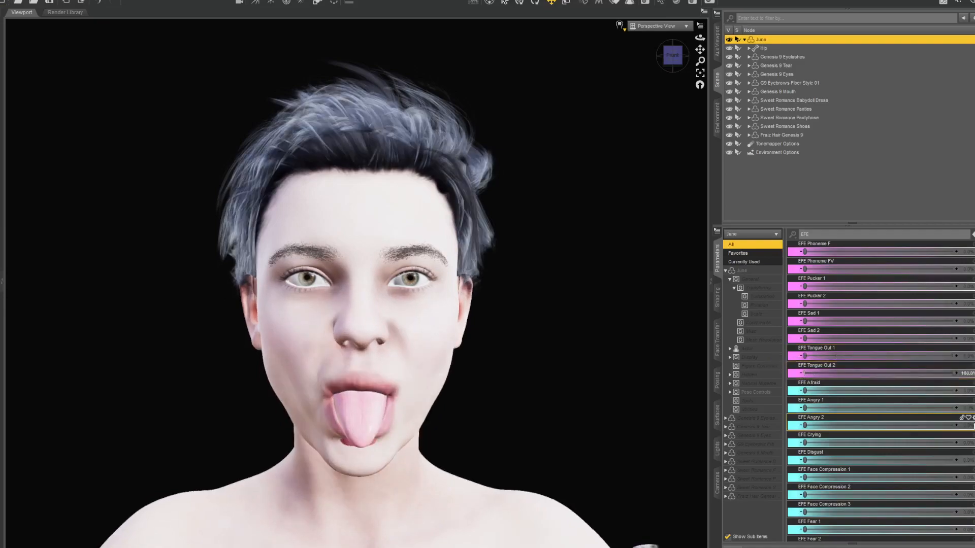
- Reset EFE Tongue Out 2 to zero, and try EFE Afraid at 100% before resetting it
left_click_drag(673, 55, 429, 396)
left_click(673, 54)
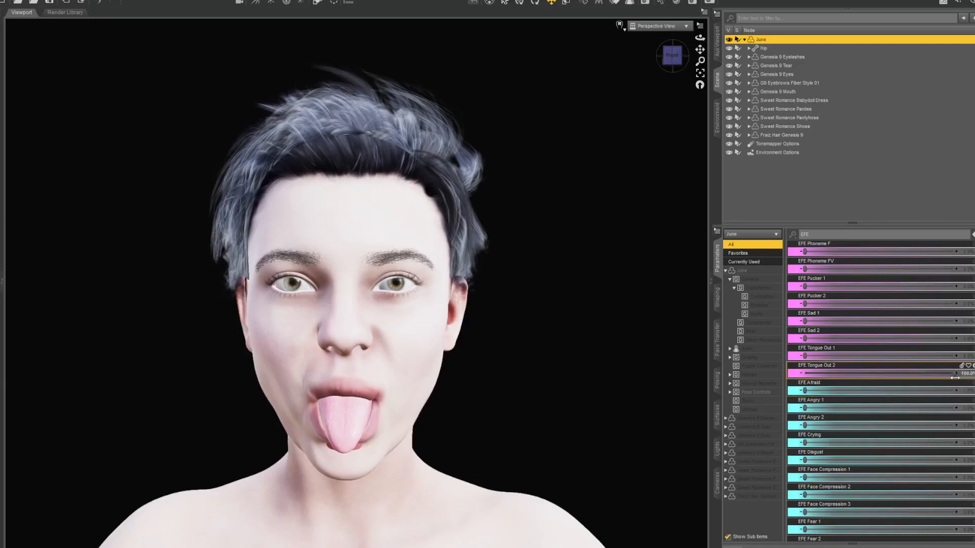
left_click_drag(955, 374, 972, 391)
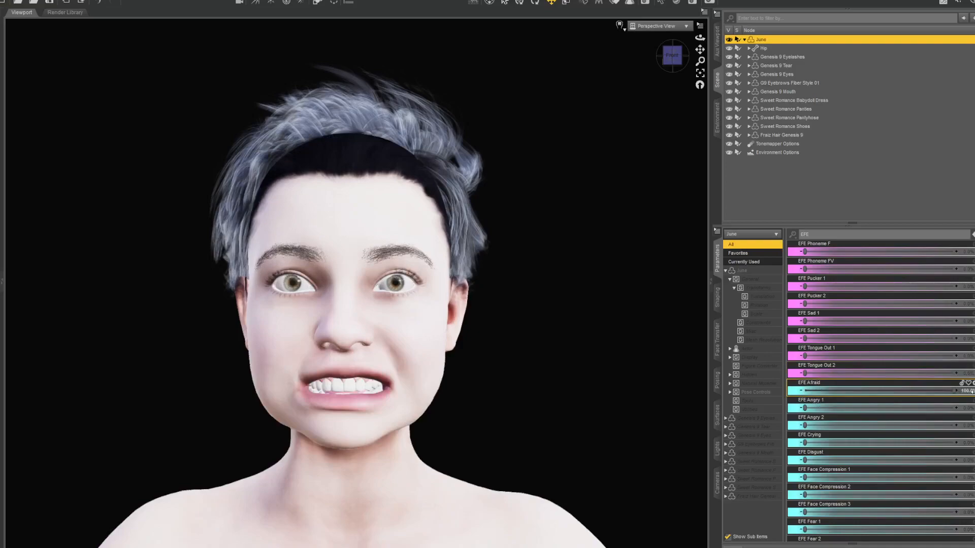
left_click_drag(962, 391, 805, 391)
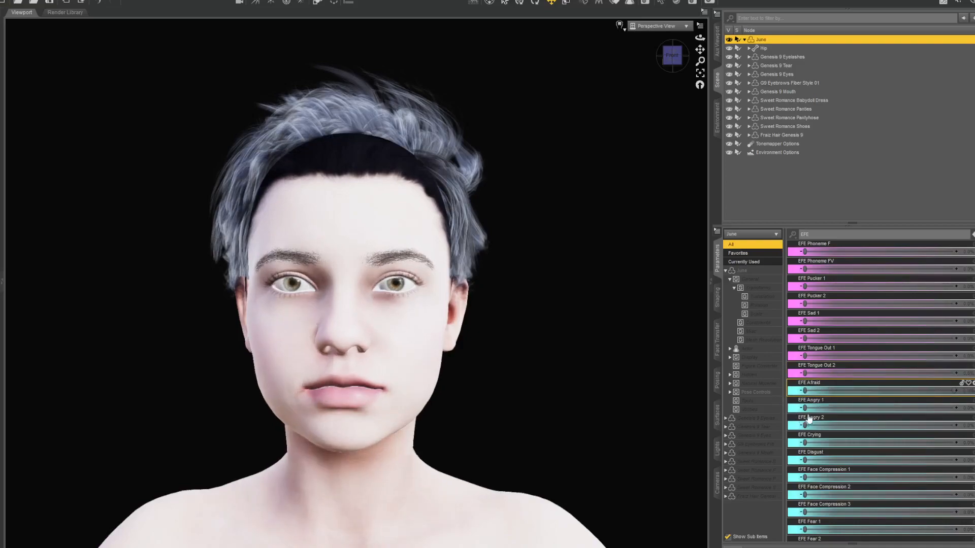
- Try EFE Angry 1, EFE Angry 2 and EFE Crying one after another, resetting each slider to zero
left_click_drag(954, 408, 772, 406)
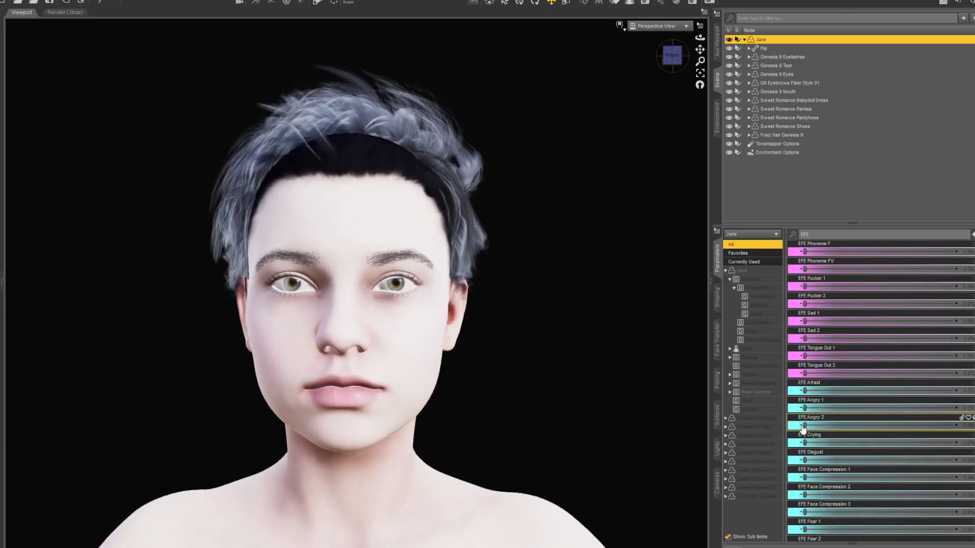
left_click_drag(935, 424, 805, 425)
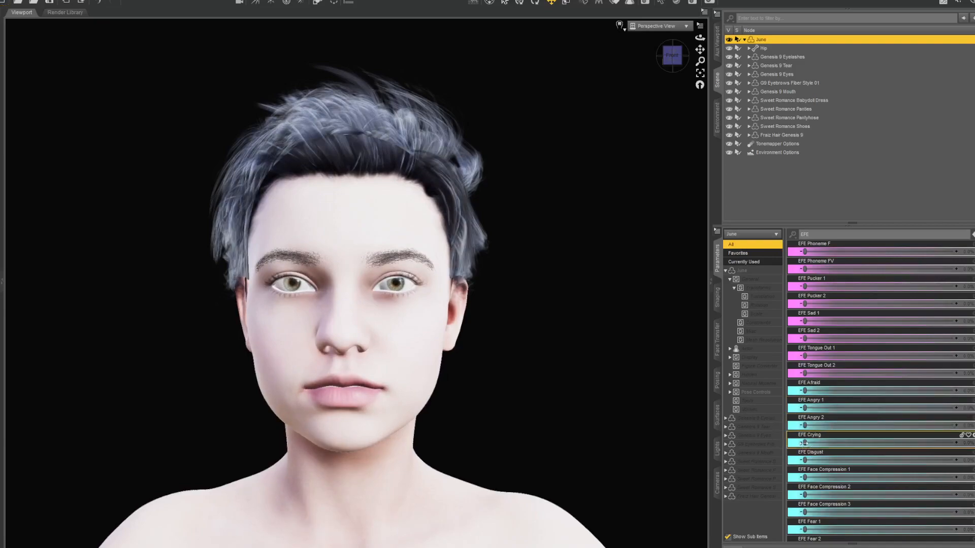
left_click_drag(952, 441, 784, 430)
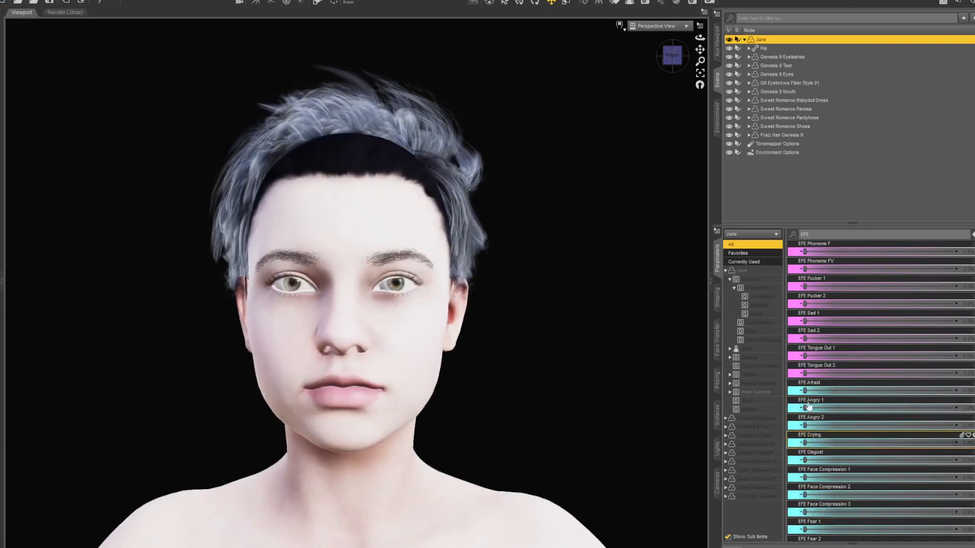
- Try EFE Disgust, EFE Face Compression 1 and EFE Face Compression 2 in turn, resetting each slider to zero
scroll(862, 357, "down", 2)
scroll(862, 360, "down", 3)
left_click_drag(902, 306, 767, 329)
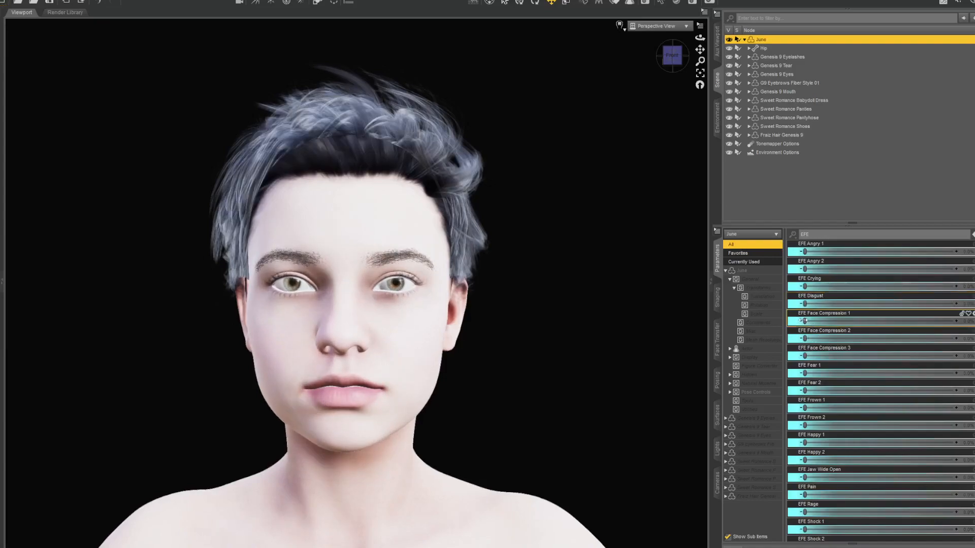
left_click_drag(833, 322, 767, 328)
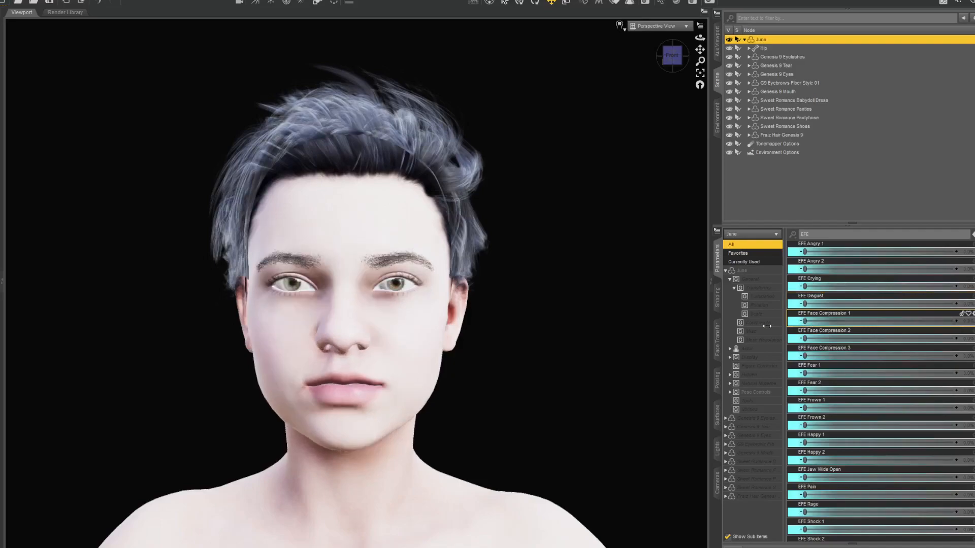
left_click_drag(855, 338, 799, 339)
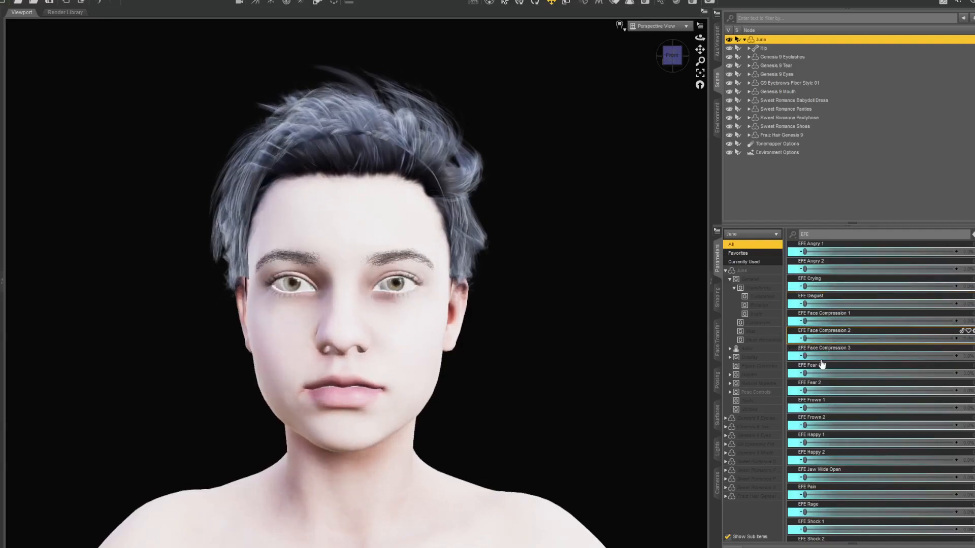
- Try EFE Face Compression 3, EFE Fear 1 at 100% and EFE Fear 2, resetting each slider to zero
left_click_drag(909, 356, 967, 373)
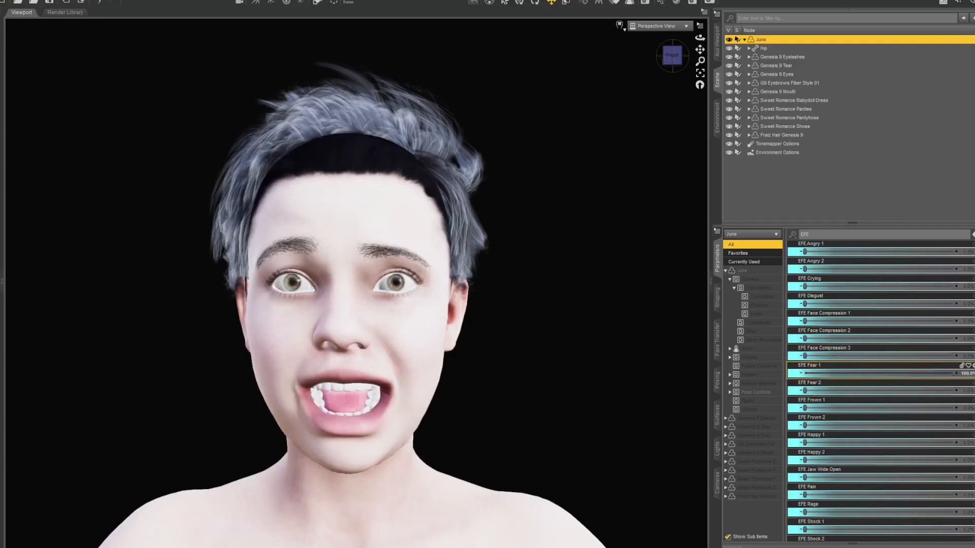
left_click_drag(959, 373, 804, 373)
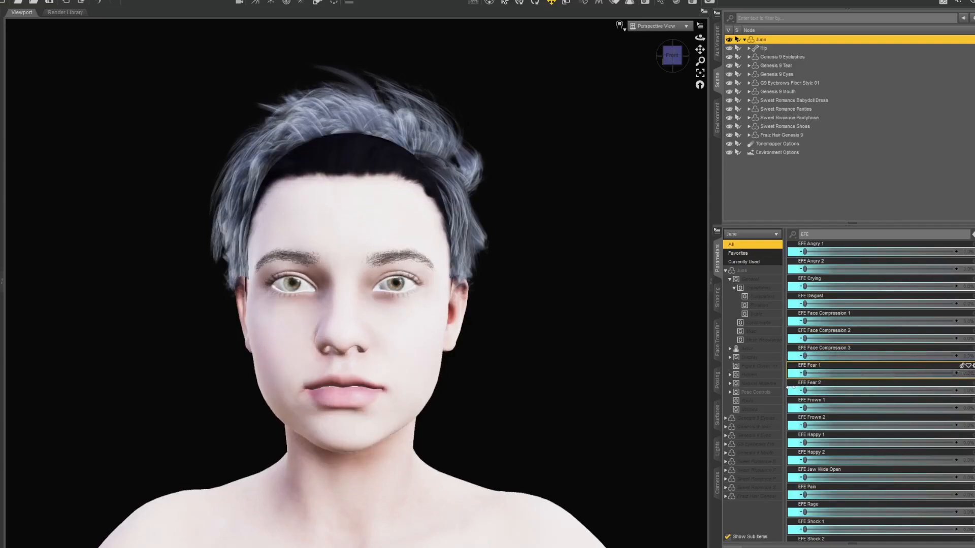
left_click_drag(879, 389, 785, 394)
- Try EFE Frown 1, EFE Frown 2 and EFE Happy 2 on the character, resetting each slider to zero
scroll(864, 388, "down", 2)
scroll(863, 383, "down", 3)
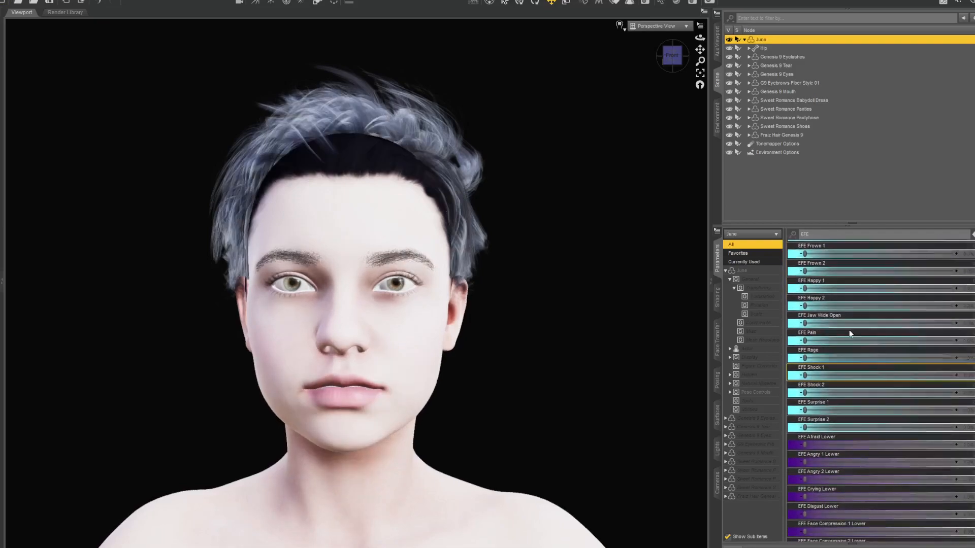
left_click_drag(926, 258, 746, 266)
left_click_drag(809, 270, 754, 282)
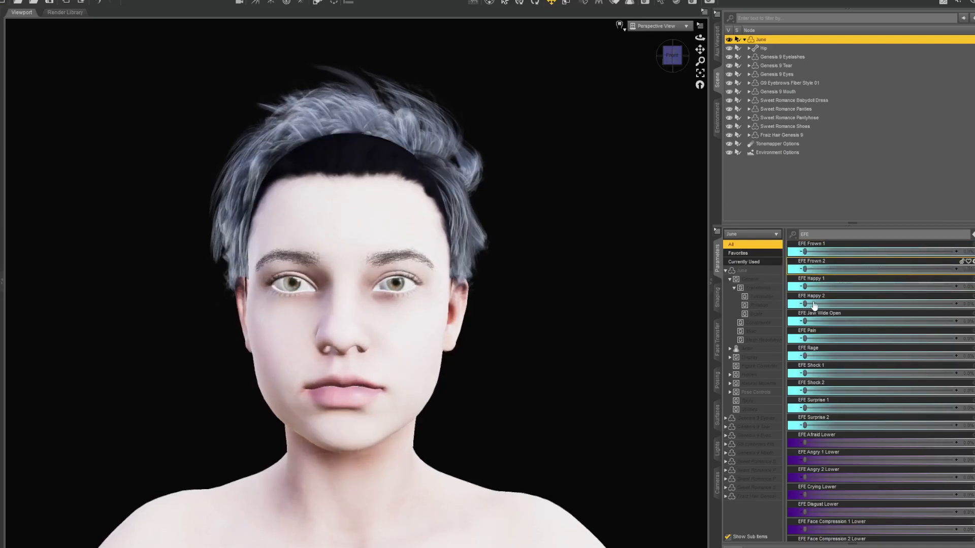
left_click_drag(805, 303, 752, 312)
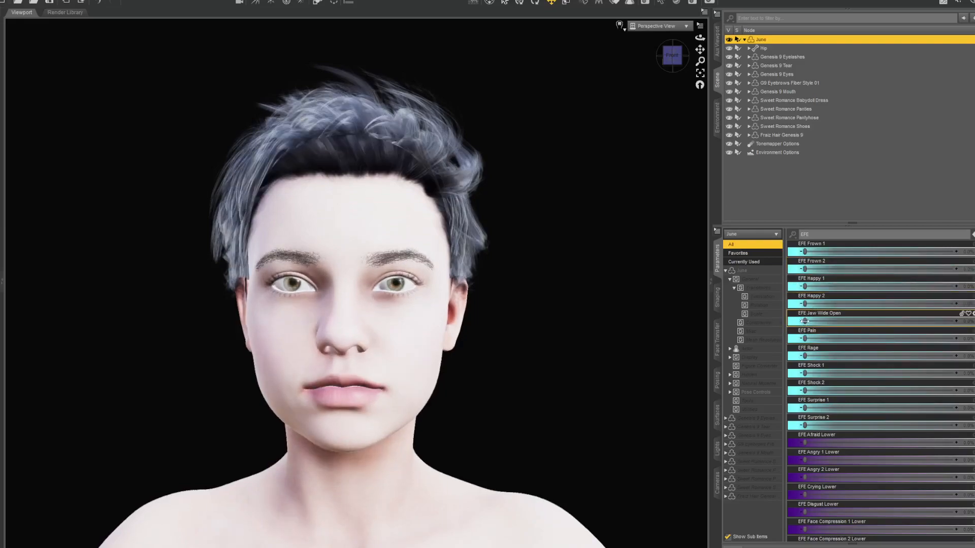
- Try EFE Jaw Wide Open, EFE Pain and EFE Shock 1, resetting each slider to zero
left_click_drag(923, 330, 802, 321)
left_click_drag(883, 340, 804, 355)
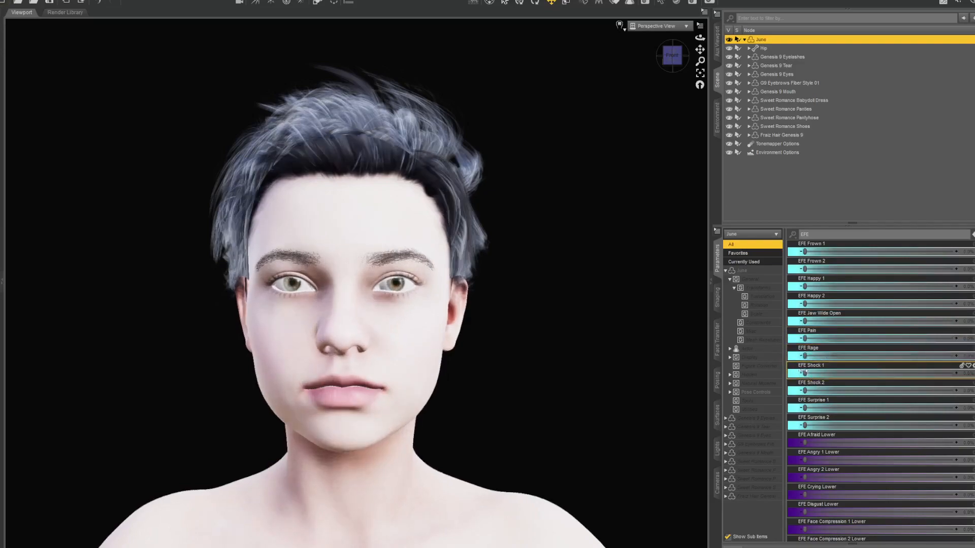
left_click_drag(854, 376, 792, 389)
- Try EFE Surprise 1 and EFE Surprise 2 separately, resetting each slider to zero
left_click(805, 407)
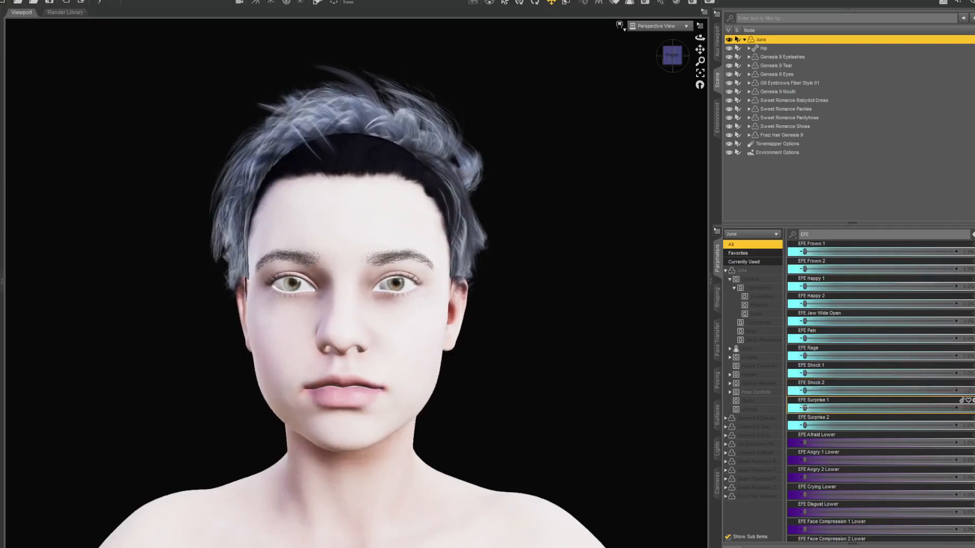
left_click_drag(942, 405, 797, 407)
left_click(804, 425)
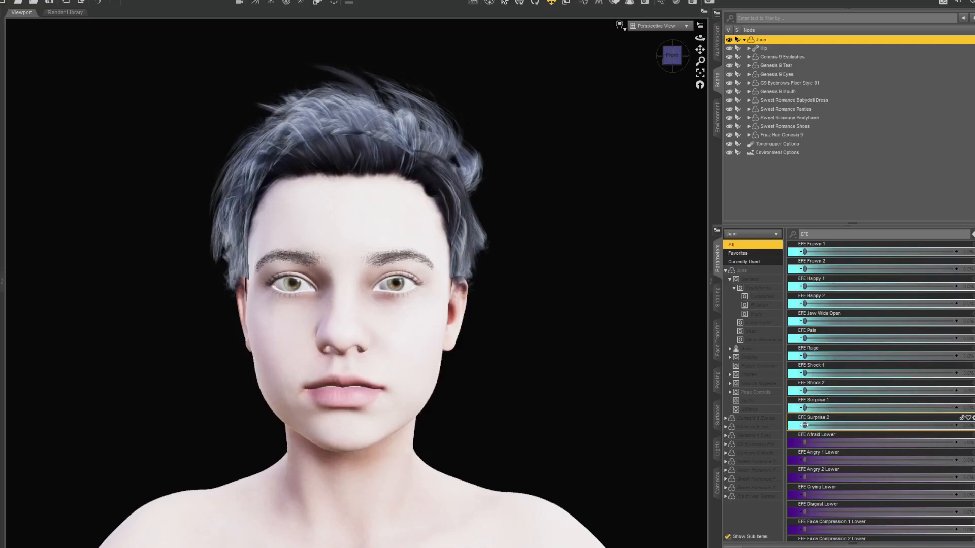
left_click_drag(931, 428, 763, 432)
- Try the lower-face expression EFE Surprise 2 Lower and reset it to zero
scroll(868, 352, "down", 2)
scroll(863, 355, "down", 5)
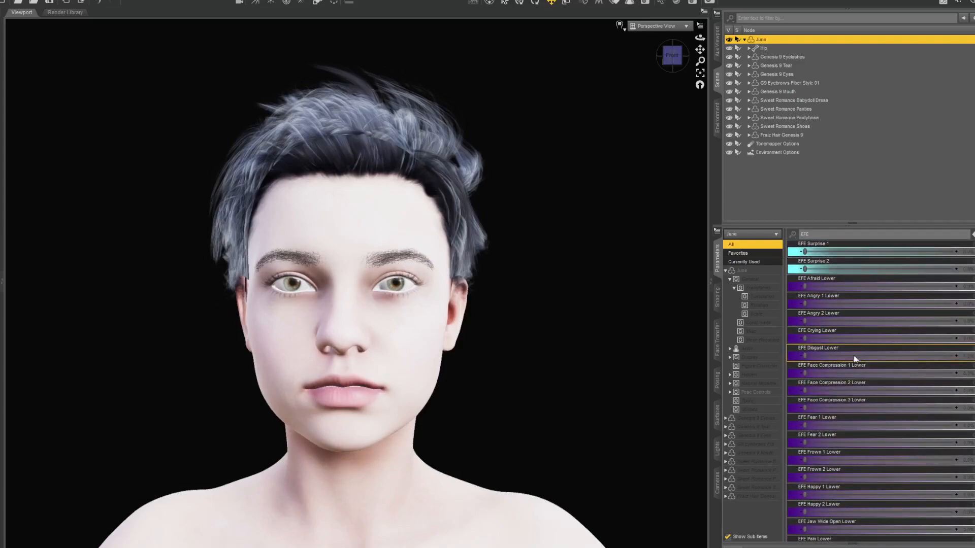
scroll(866, 389, "down", 2)
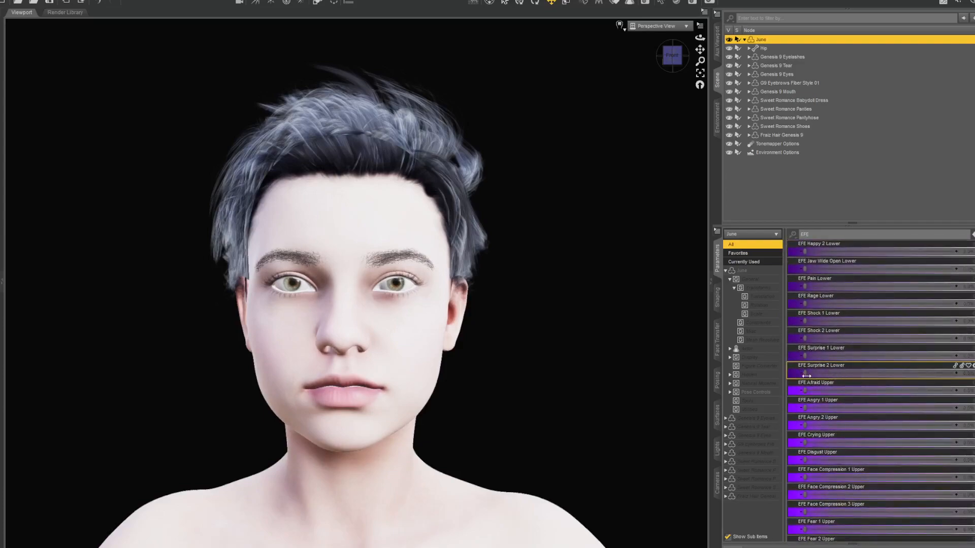
left_click_drag(805, 375, 752, 369)
- Set EFE Surprise 2 Upper to 100% and add a partial amount of EFE Surprise 1 Upper
scroll(874, 416, "down", 7)
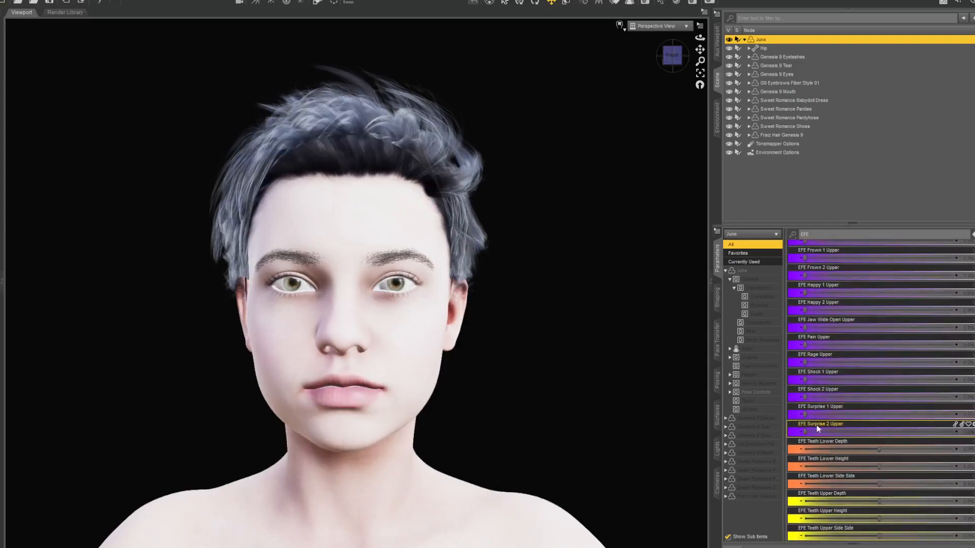
left_click_drag(803, 432, 954, 432)
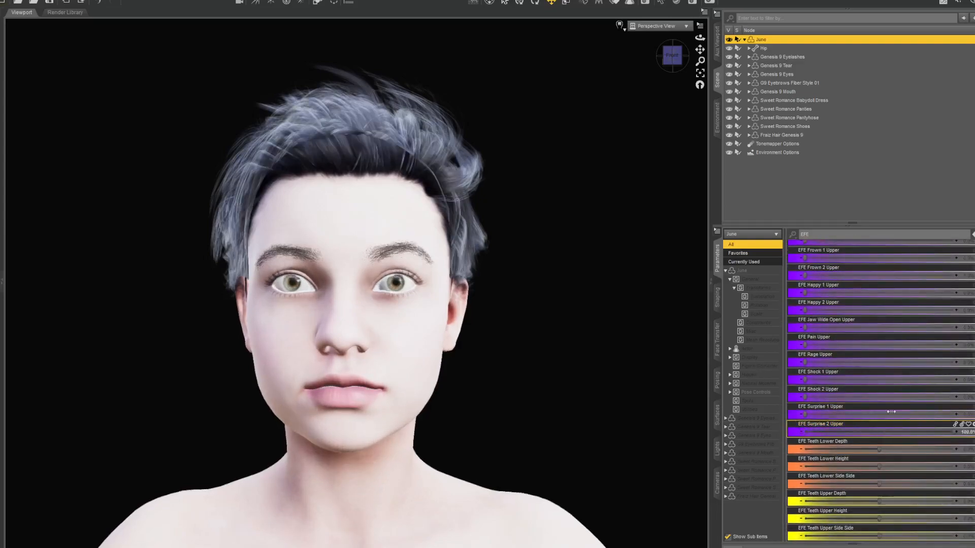
left_click_drag(803, 414, 896, 426)
- Try EFE Frown 2 Lower at 100% and reset it, and set EFE Frown 1 Lower to 100%
scroll(888, 389, "up", 10)
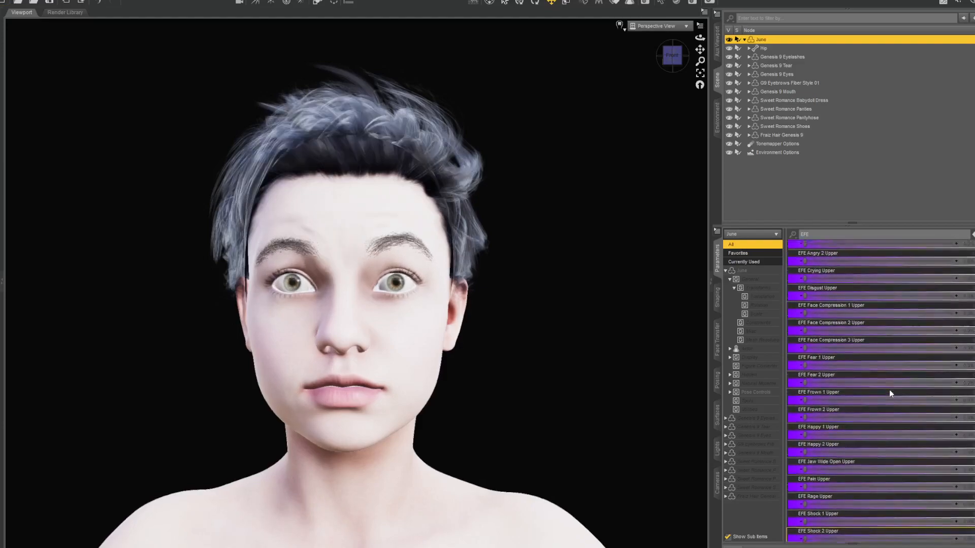
left_click_drag(799, 330, 957, 329)
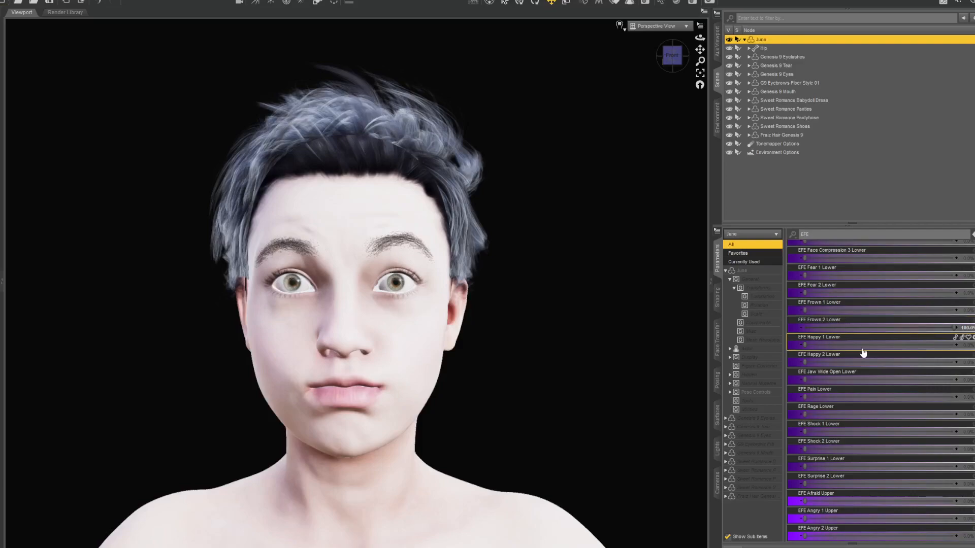
mouse_move(954, 328)
left_mouse_down()
mouse_move(882, 338)
mouse_move(813, 316)
mouse_move(949, 311)
left_mouse_up()
left_click_drag(805, 397, 721, 389)
left_click_drag(859, 328, 757, 327)
- Try the full-face EFE Surprise 1 on top of the combined upper and lower expressions, and reset it to zero
scroll(854, 388, "up", 10)
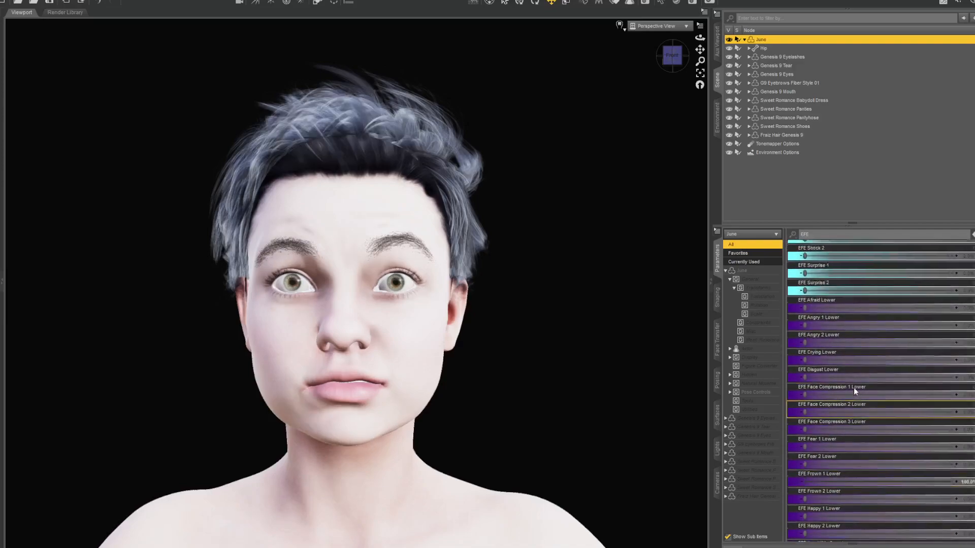
scroll(857, 389, "down", 4)
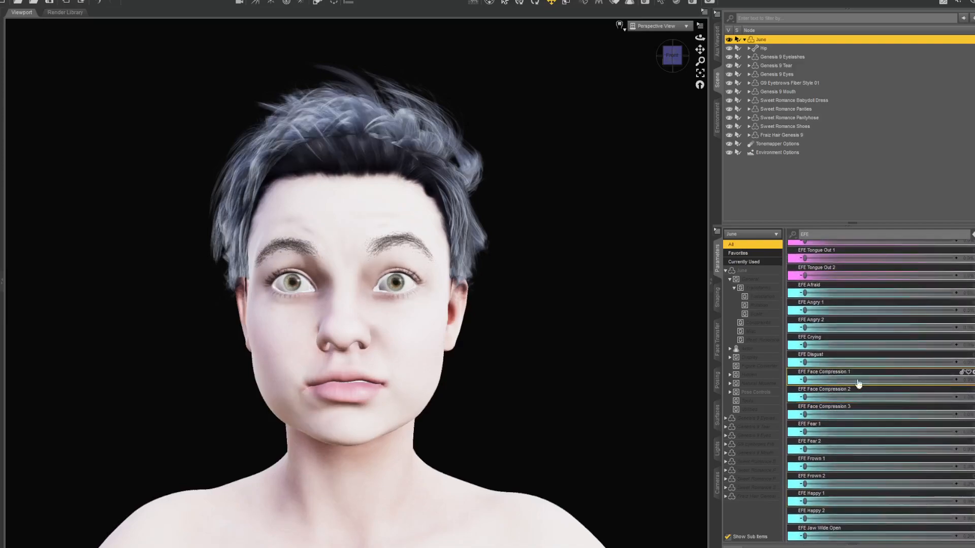
left_click_drag(805, 414, 749, 425)
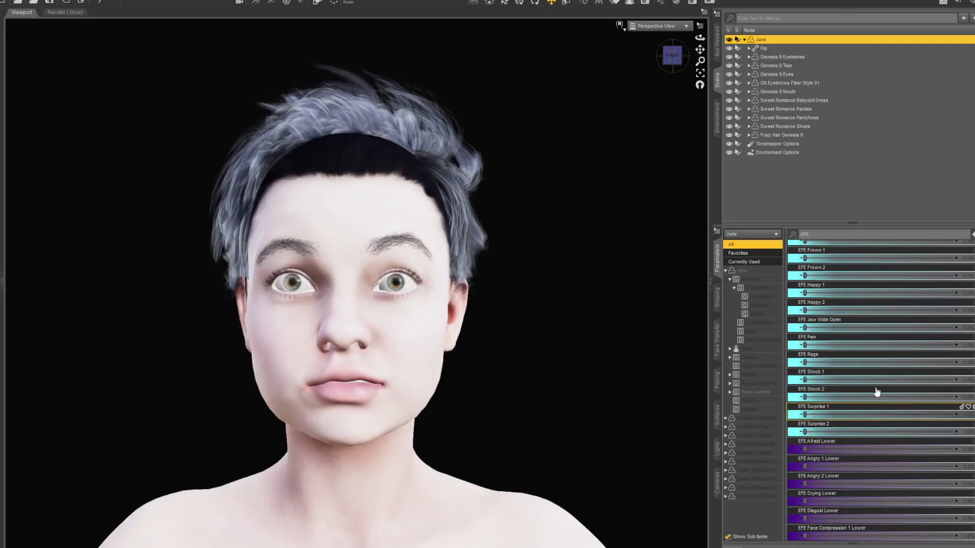
- Set EFE Tongue Out 1 to about 28% and switch the viewport to the Iray render preview
scroll(884, 386, "up", 10)
scroll(884, 385, "down", 5)
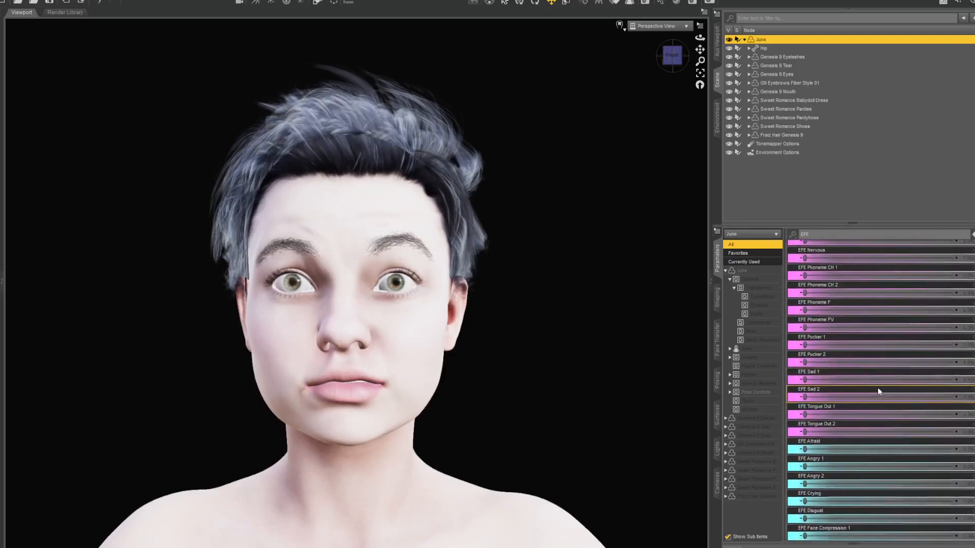
left_click_drag(804, 415, 859, 421)
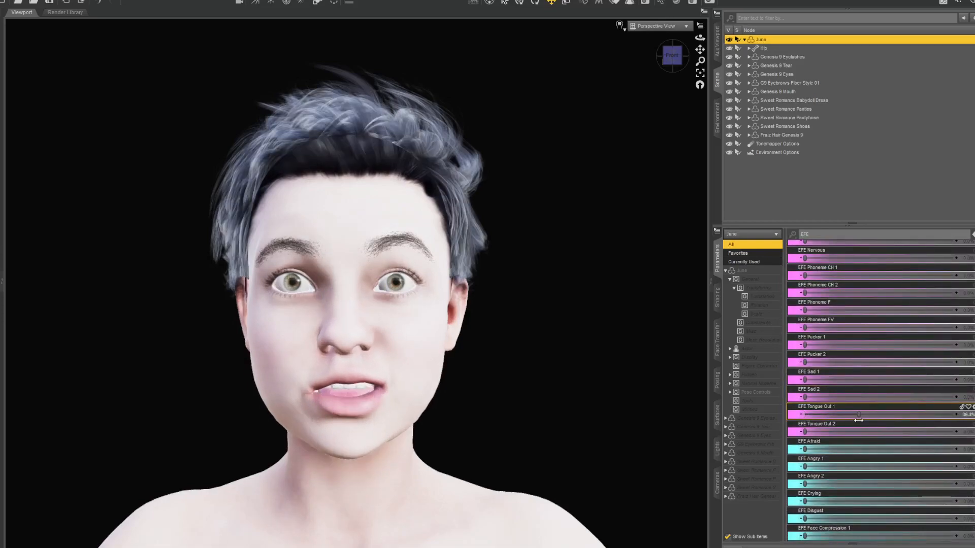
left_click_drag(857, 421, 847, 417)
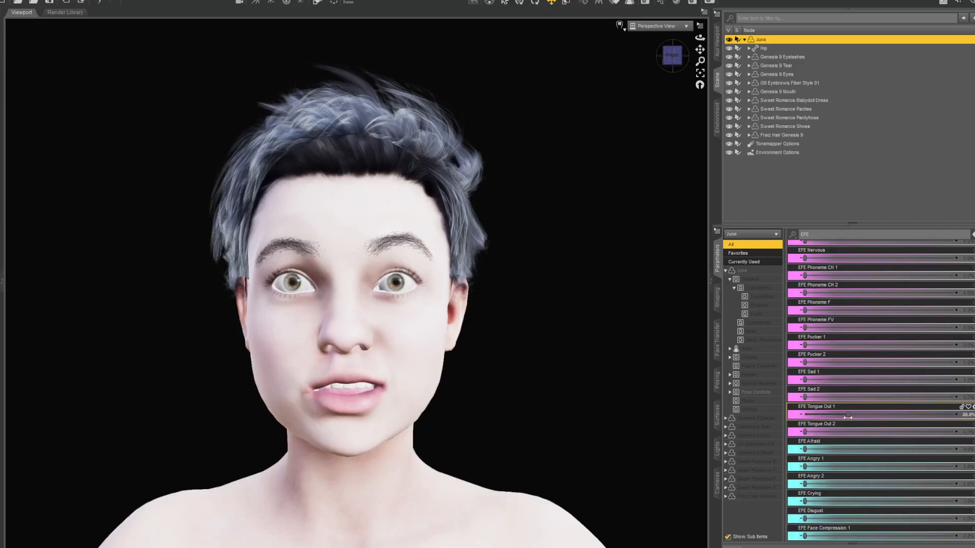
left_click(620, 25)
left_click(623, 142)
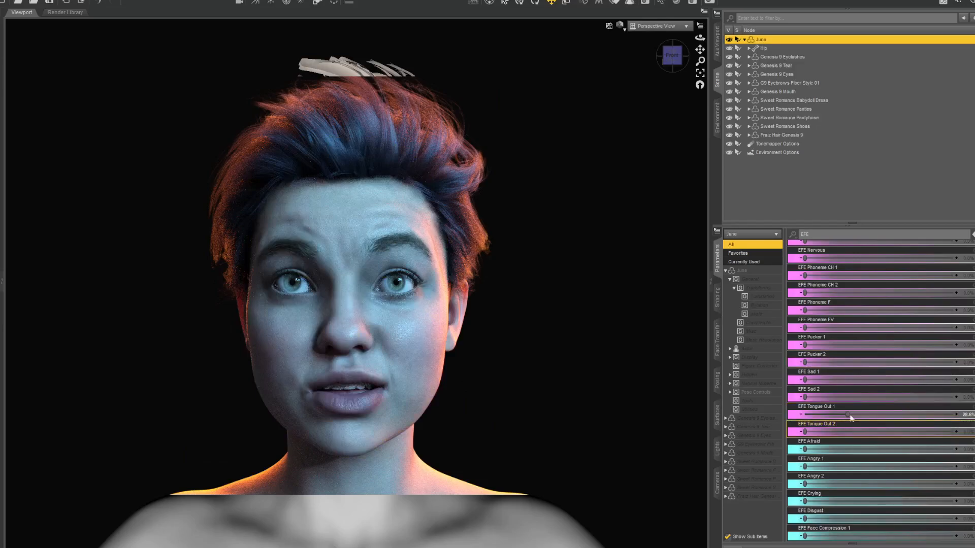
- Reset EFE Tongue Out 1 to zero and set EFE Tongue Out 2 to about 20%
left_click_drag(804, 431, 848, 431)
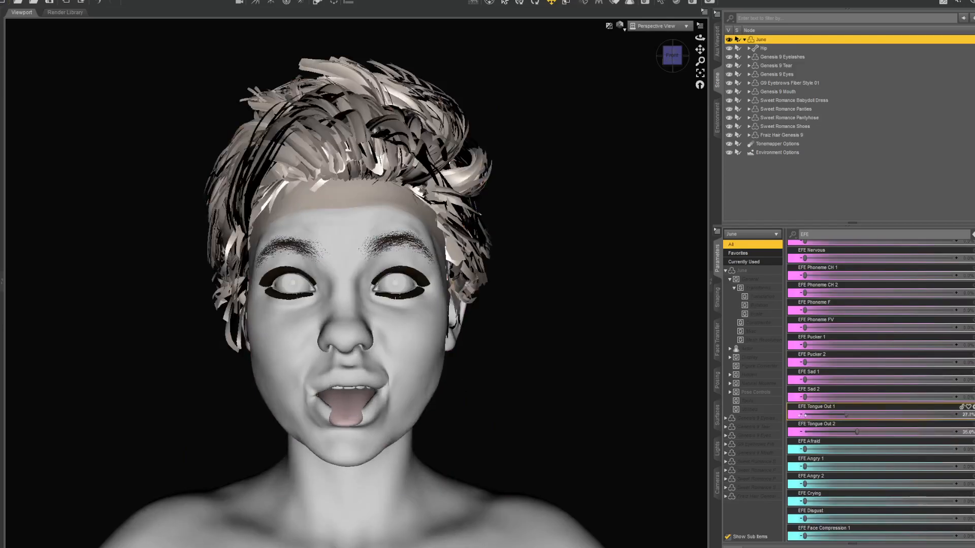
left_click_drag(805, 415, 761, 414)
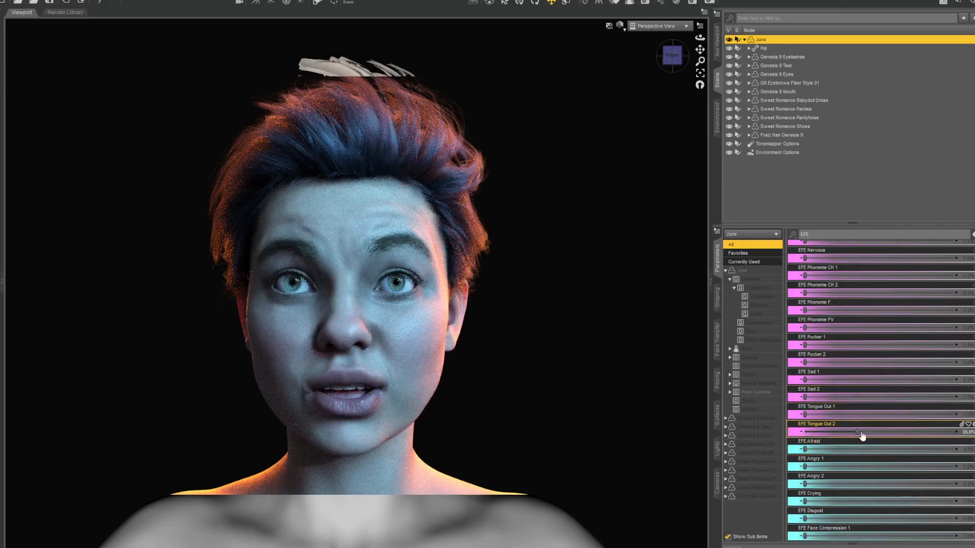
left_click(835, 432)
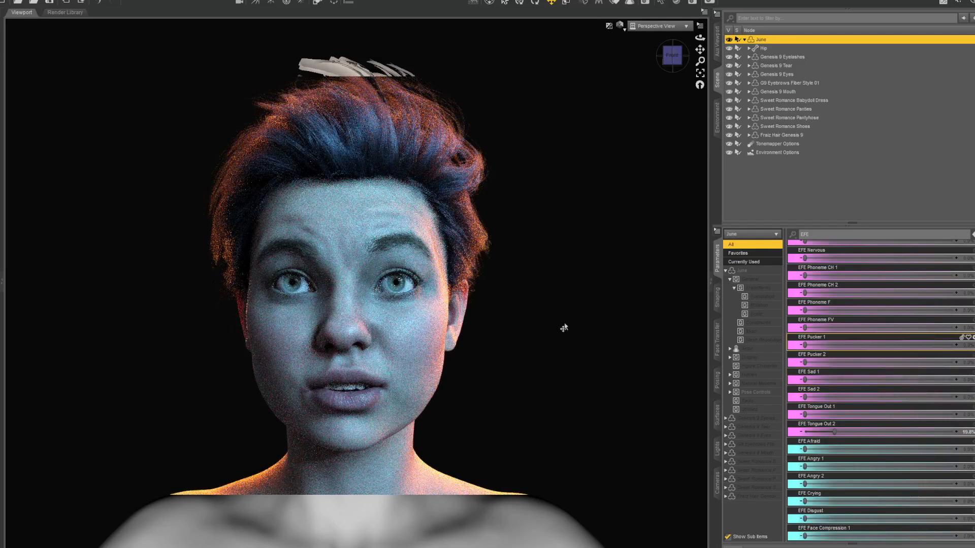
- Examine the rendered expression from the character's side and return to the front view
left_click_drag(676, 57, 681, 60)
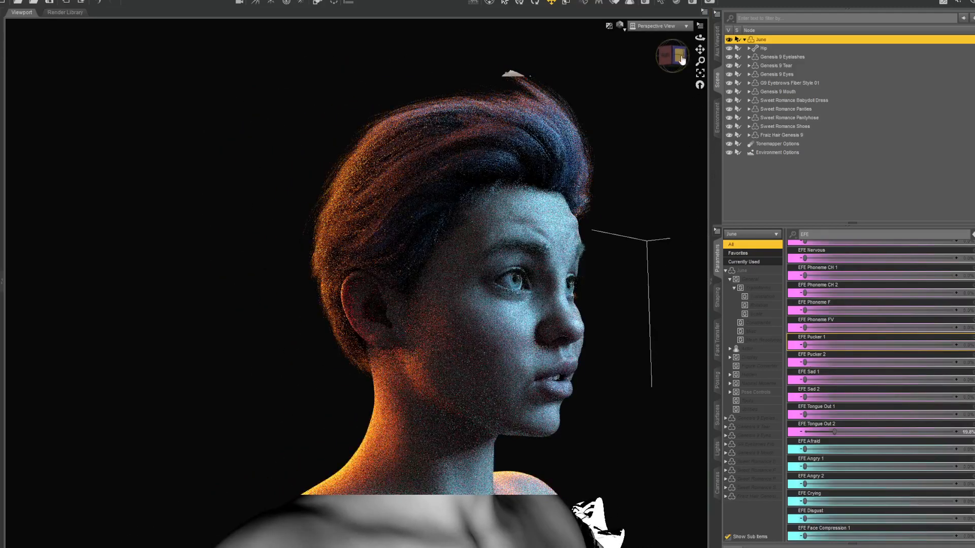
left_click(680, 57)
scroll(917, 418, "up", 1)
scroll(915, 416, "down", 8)
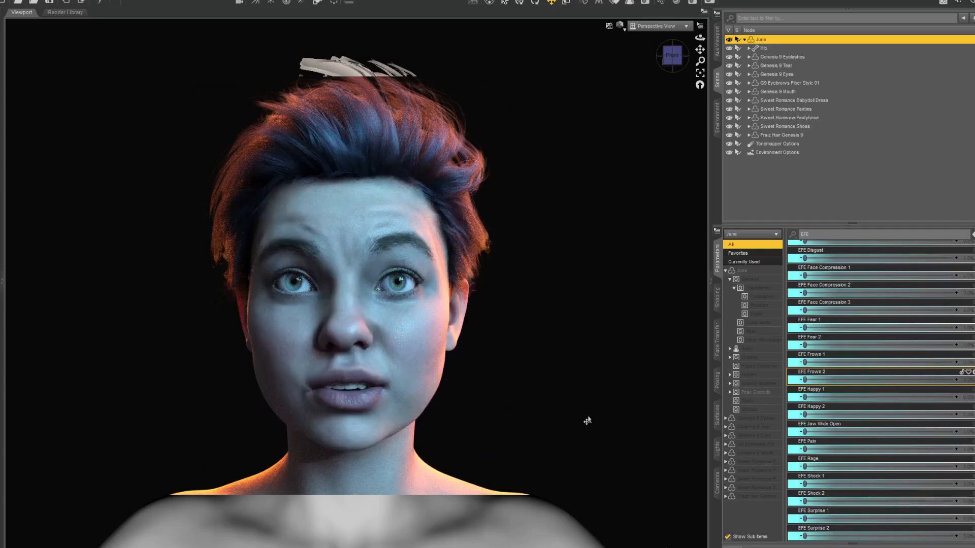
- Try the full-face EFE Pain at about 49% on top of the combined expression, and reset it to zero
left_click_drag(804, 450, 877, 456)
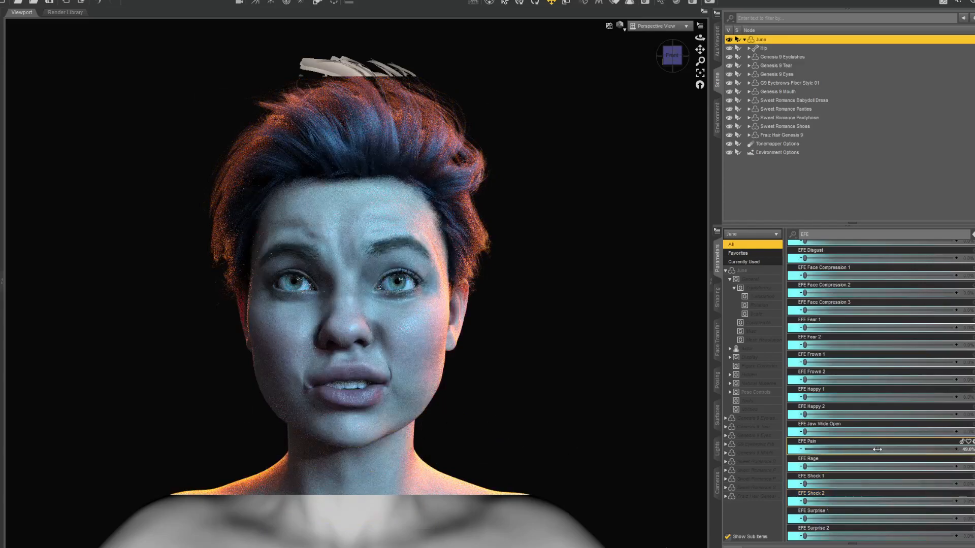
left_click_drag(767, 456, 766, 455)
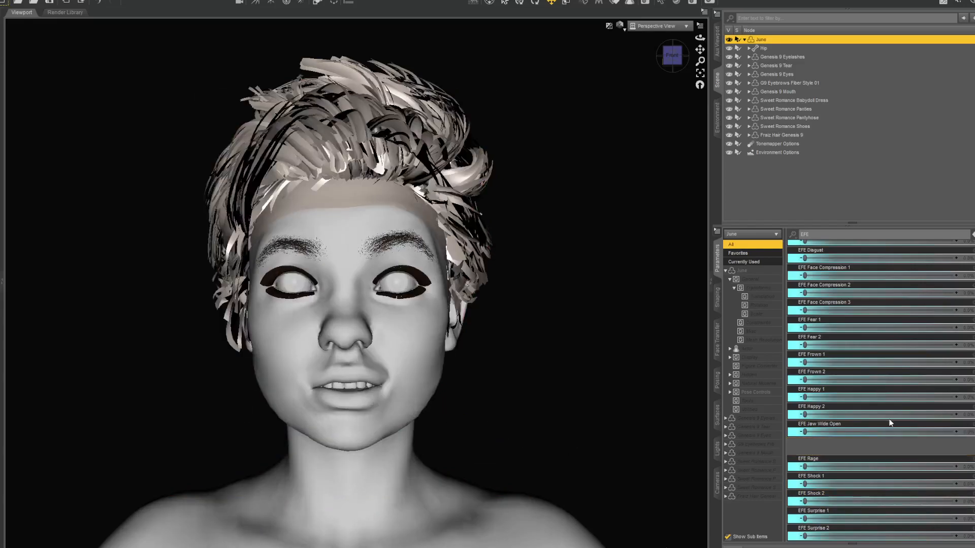
- Reset the EFE Surprise 1 Upper and EFE Surprise 2 Upper expressions to zero
scroll(889, 423, "down", 10)
scroll(889, 419, "down", 6)
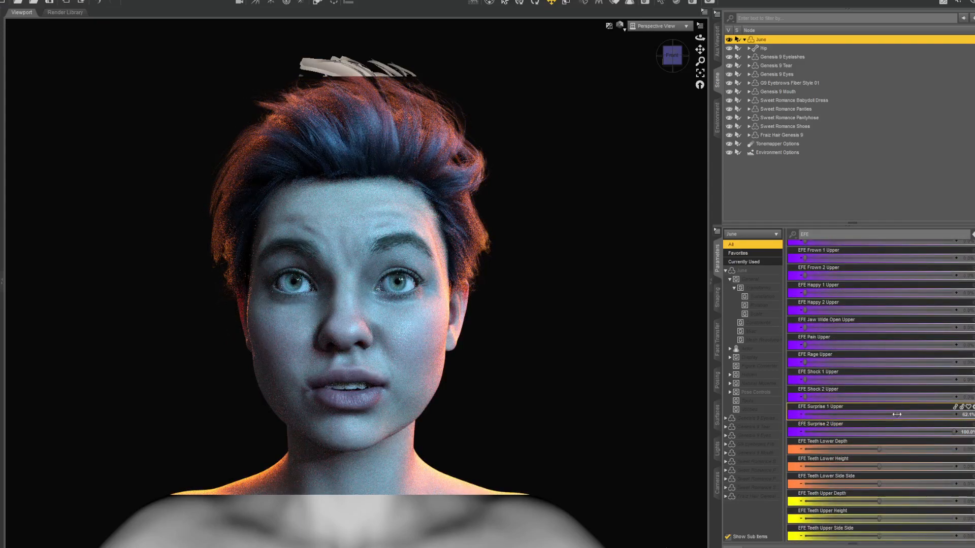
left_click_drag(759, 415, 758, 414)
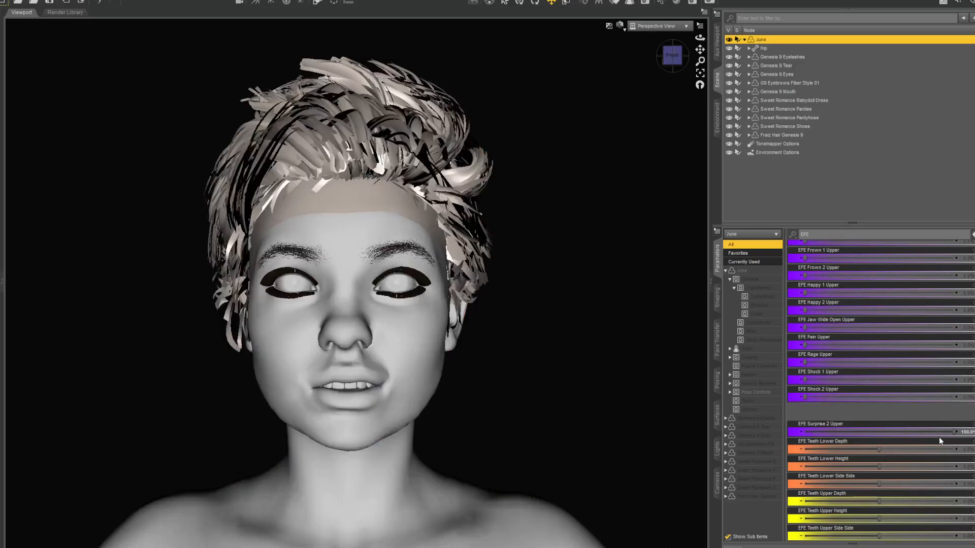
left_click_drag(772, 438, 967, 436)
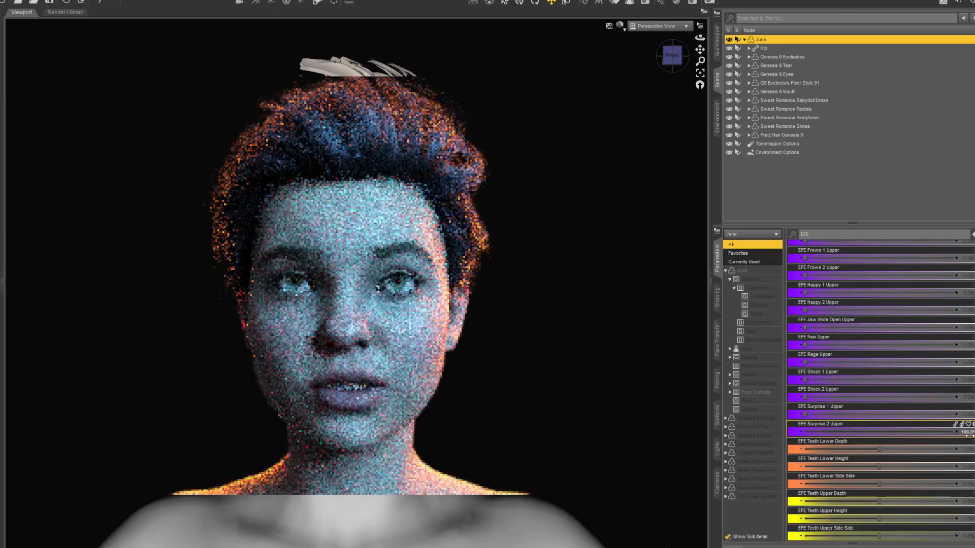
left_click_drag(964, 435, 777, 436)
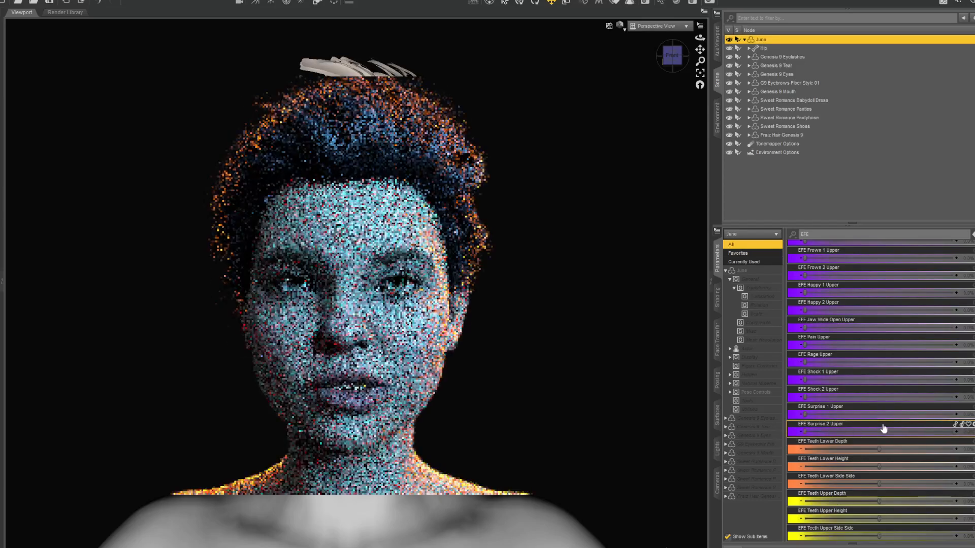
- Reset EFE Frown 1 Lower and EFE Tongue Out 2 to zero to clear the lower face and tongue
scroll(883, 427, "up", 7)
scroll(883, 426, "up", 7)
left_click_drag(954, 457, 861, 455)
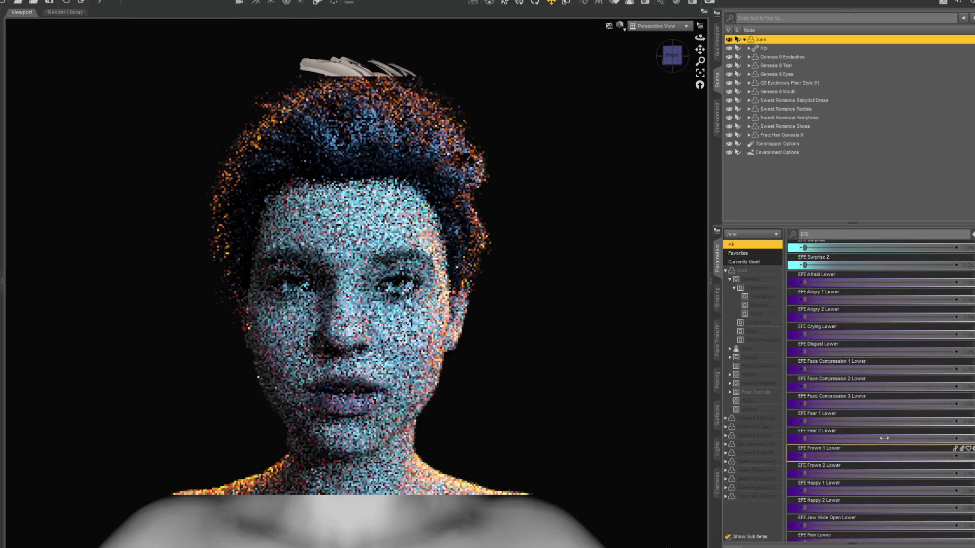
scroll(883, 438, "up", 7)
scroll(884, 440, "up", 5)
left_click_drag(809, 419, 789, 421)
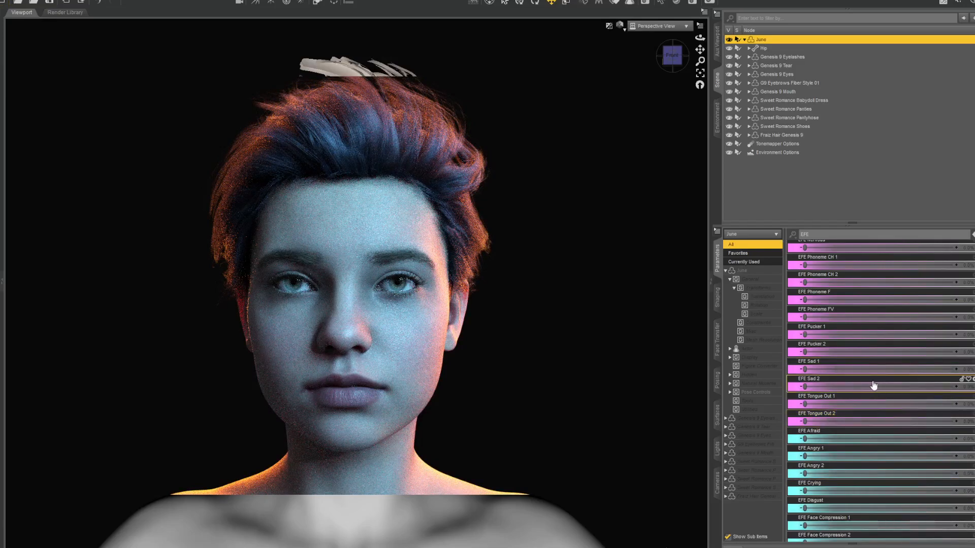
- Try EFE Brows Down at about 67% on the neutral face, and reset it to zero
scroll(842, 356, "up", 10)
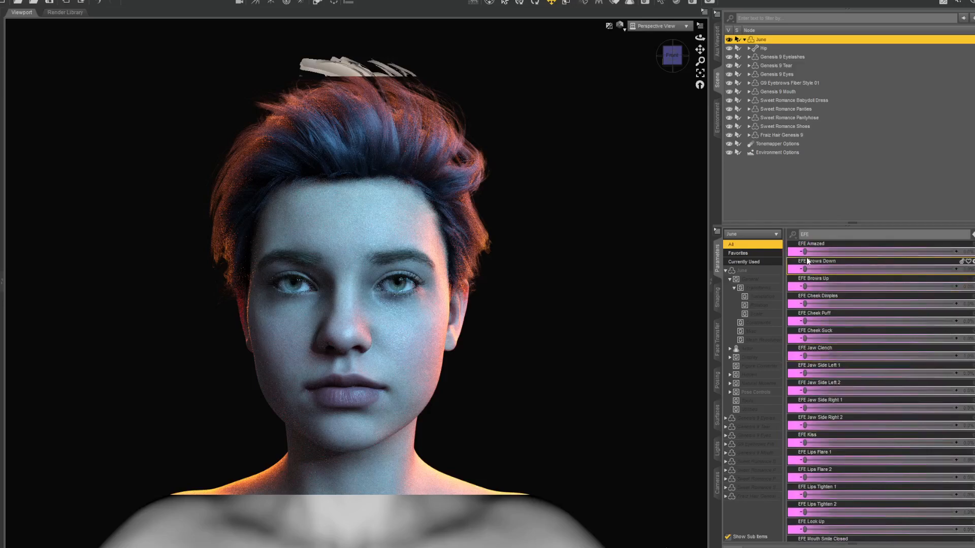
mouse_move(805, 251)
left_mouse_down()
mouse_move(967, 250)
mouse_move(803, 247)
mouse_move(808, 273)
mouse_move(904, 270)
left_mouse_up()
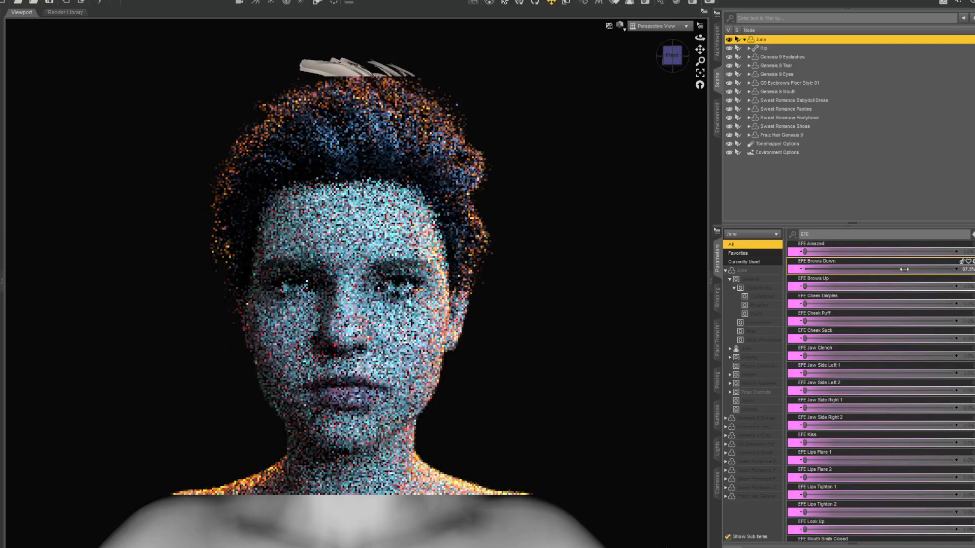
left_click_drag(895, 327, 895, 337)
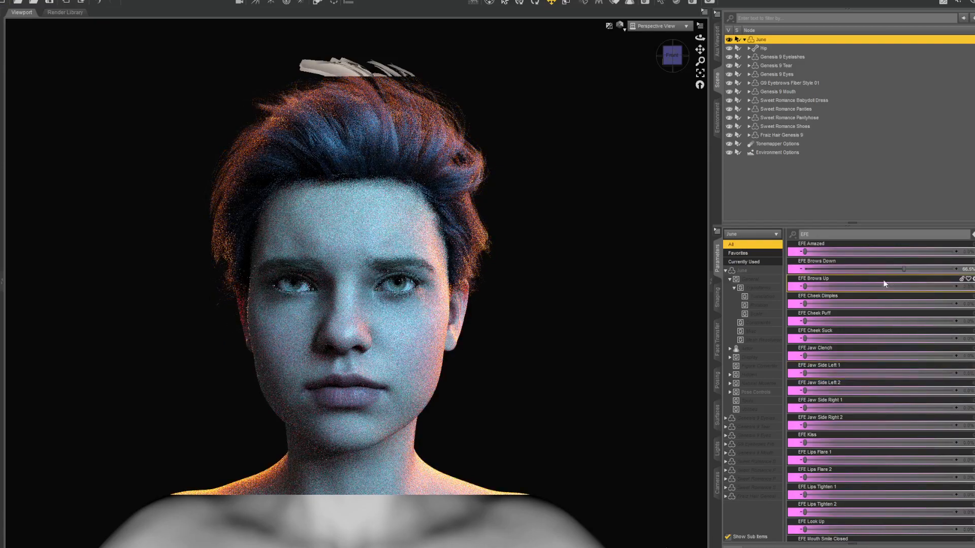
left_click(876, 269, "alt")
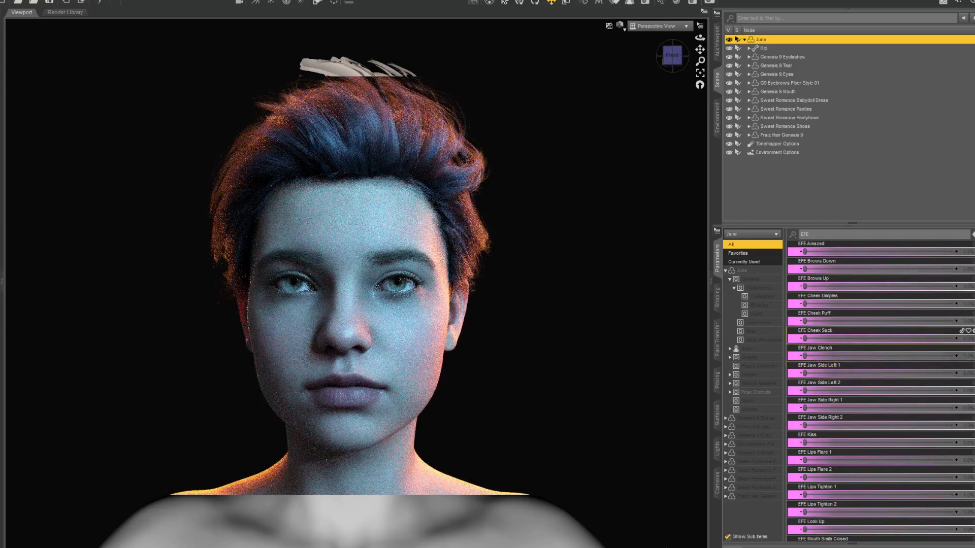
- Set EFE Brows Up to about 39% on the character's neutral face
scroll(555, 374, "down", 3)
scroll(518, 331, "up", 5)
left_click_drag(664, 55, 666, 55)
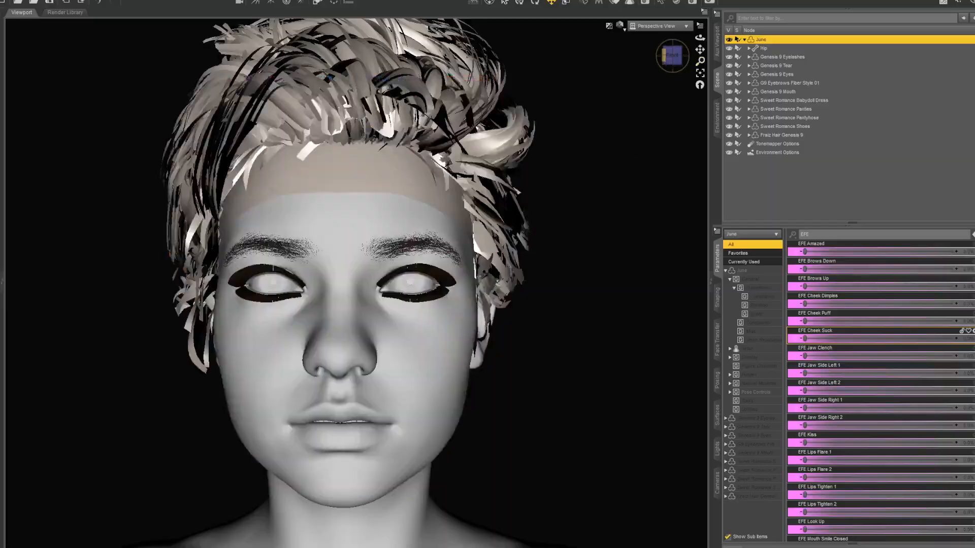
left_click(664, 55)
left_click(678, 57)
scroll(677, 60, "up", 1)
scroll(603, 263, "up", 3)
scroll(596, 285, "down", 5)
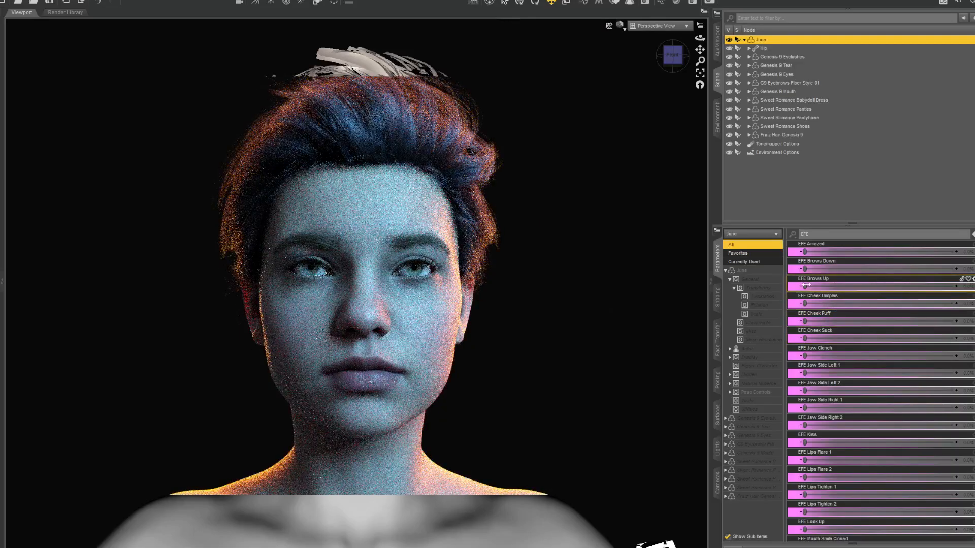
left_click_drag(806, 288, 862, 288)
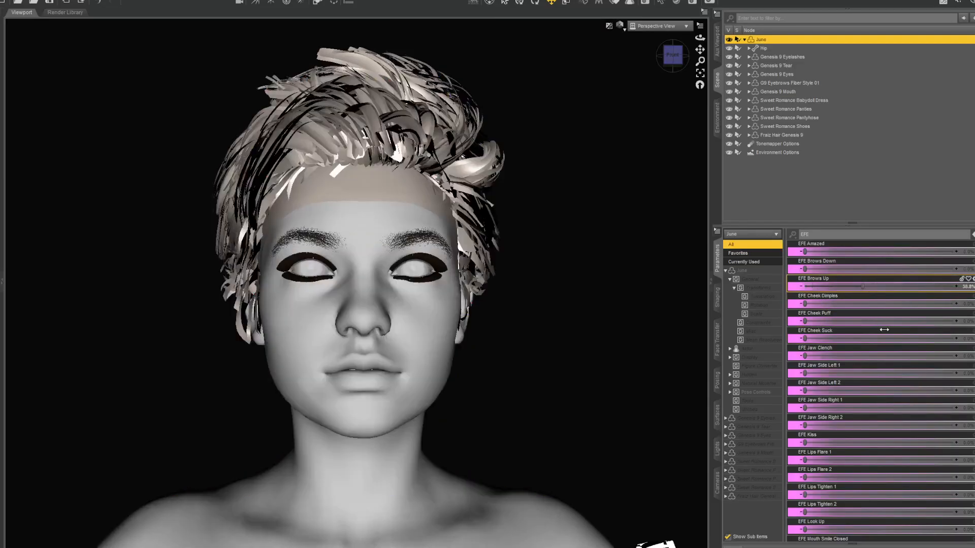